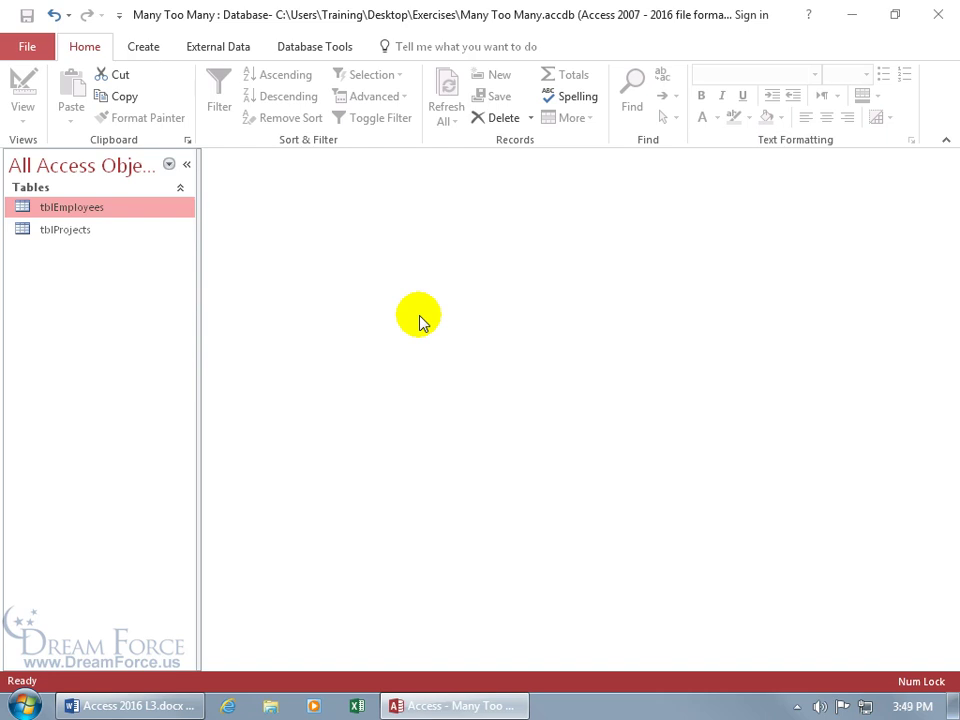
Open the tblEmployees and tblProjects tables in Datasheet view to examine their records.
{"action": "left_click", "coordinate": [120, 212]}
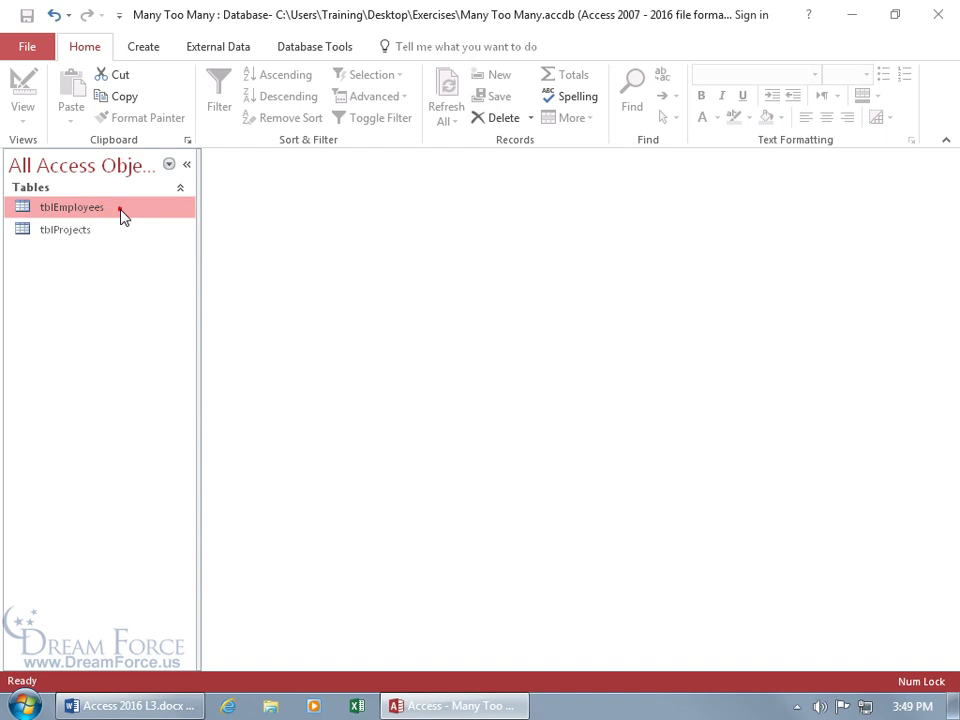
{"action": "double_click", "coordinate": [120, 212]}
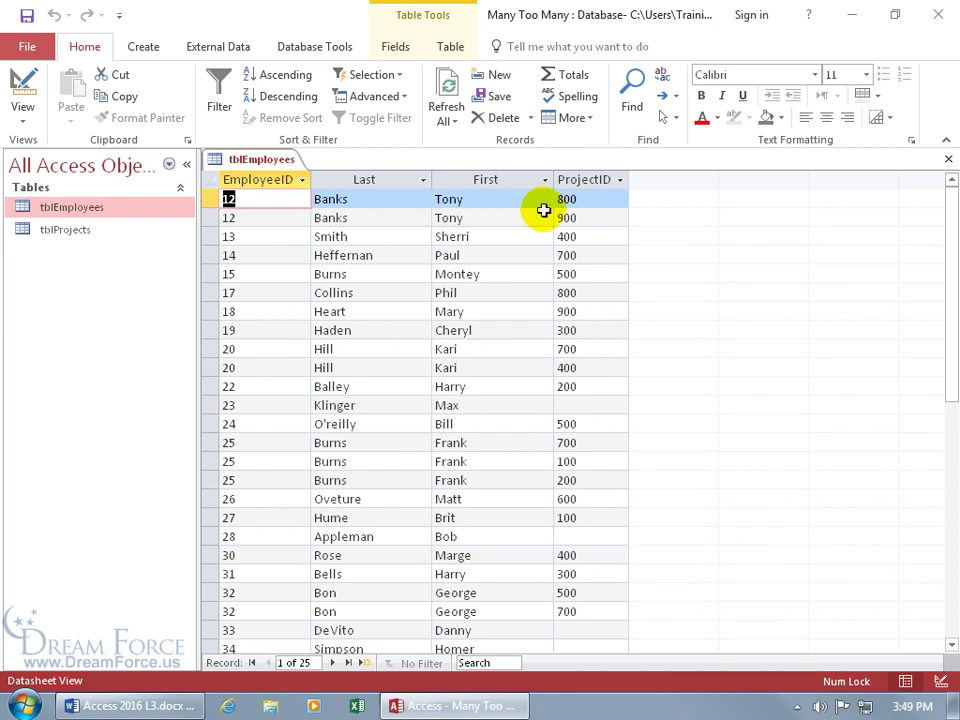
{"action": "double_click", "coordinate": [86, 230]}
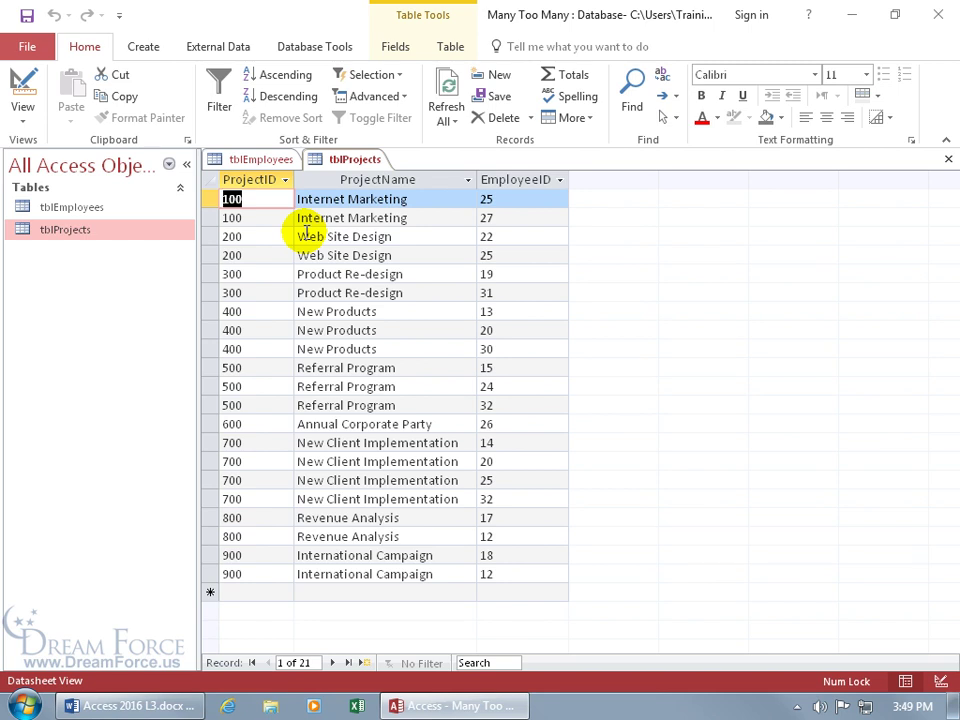
Examine the existing relationship between tblEmployees and tblProjects, and close the Relationships window.
{"action": "left_click", "coordinate": [313, 47]}
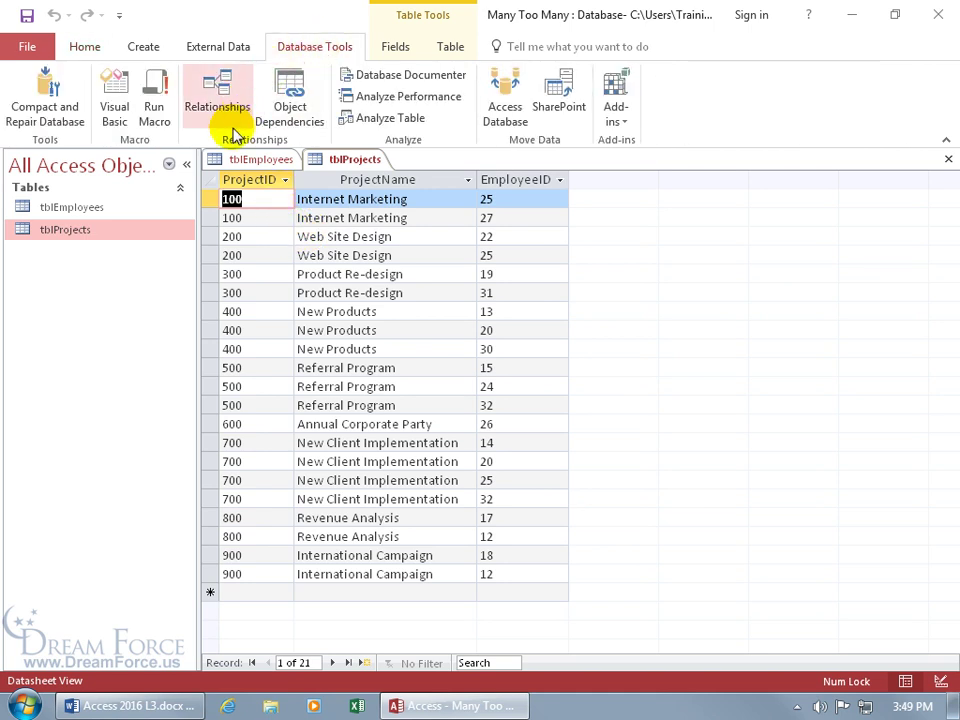
{"action": "left_click", "coordinate": [215, 100]}
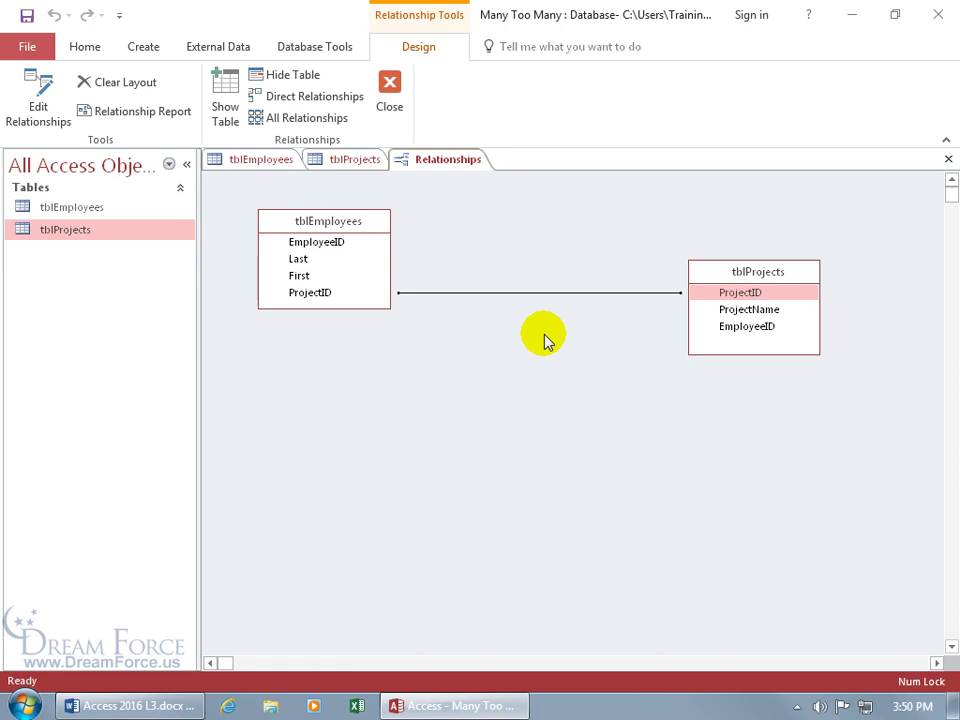
{"action": "left_click", "coordinate": [390, 100]}
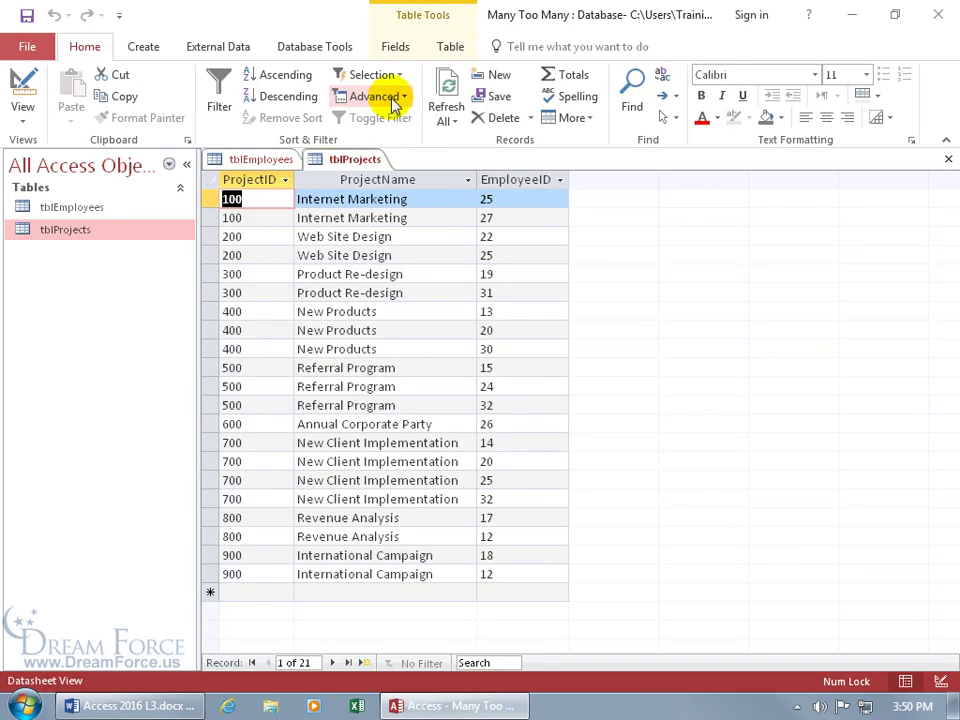
Create a new table in Design view with a Short Text field named EmployeeID.
{"action": "left_click", "coordinate": [143, 48]}
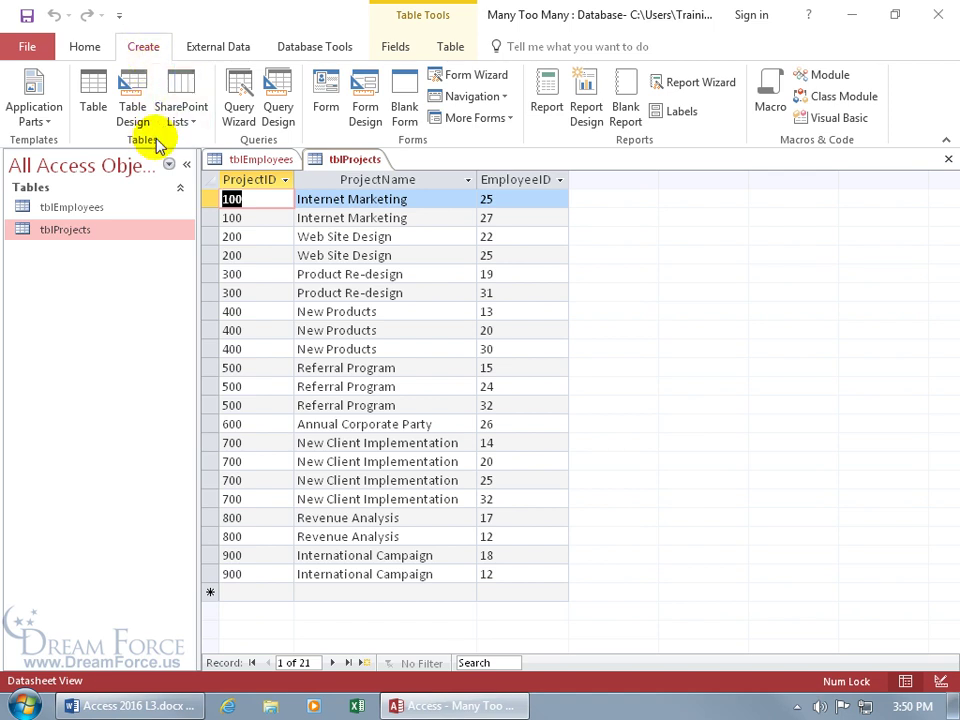
{"action": "left_click", "coordinate": [144, 108]}
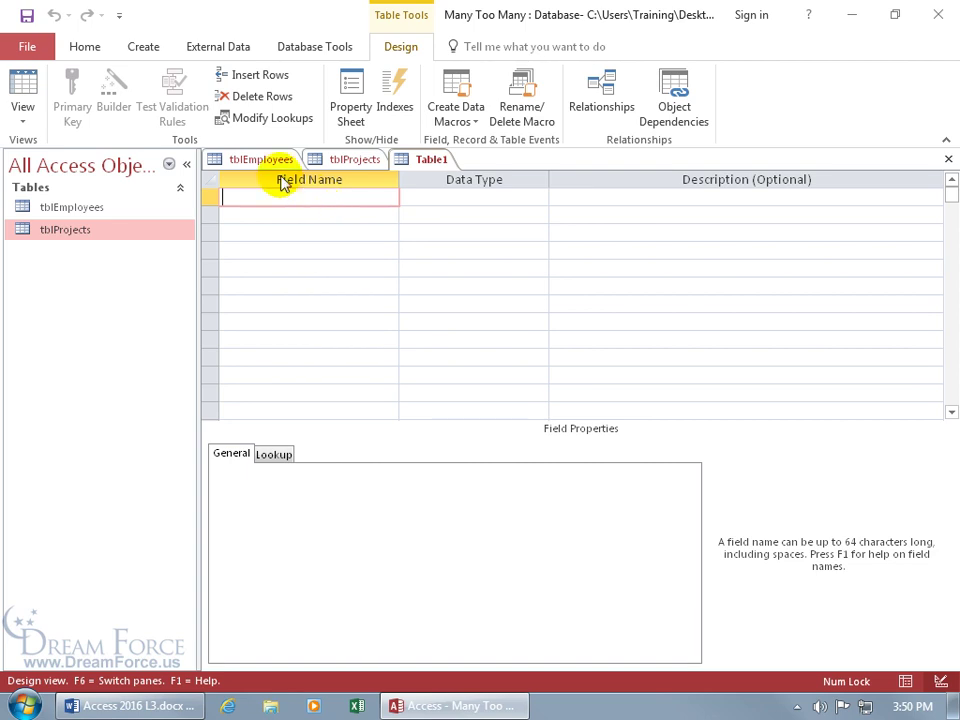
{"action": "type", "text": "EmployeeID"}
{"action": "key", "text": "Tab"}
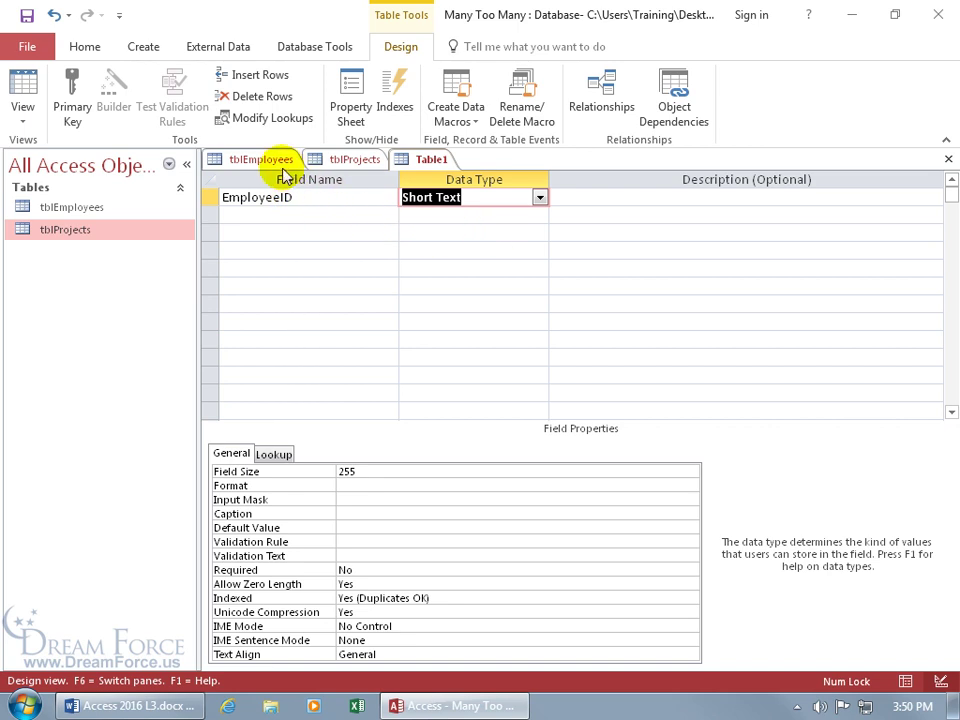
Check EmployeeID's field size in the tblEmployees design and set the new table's EmployeeID field size to 4.
{"action": "left_click", "coordinate": [262, 159]}
{"action": "right_click", "coordinate": [276, 163]}
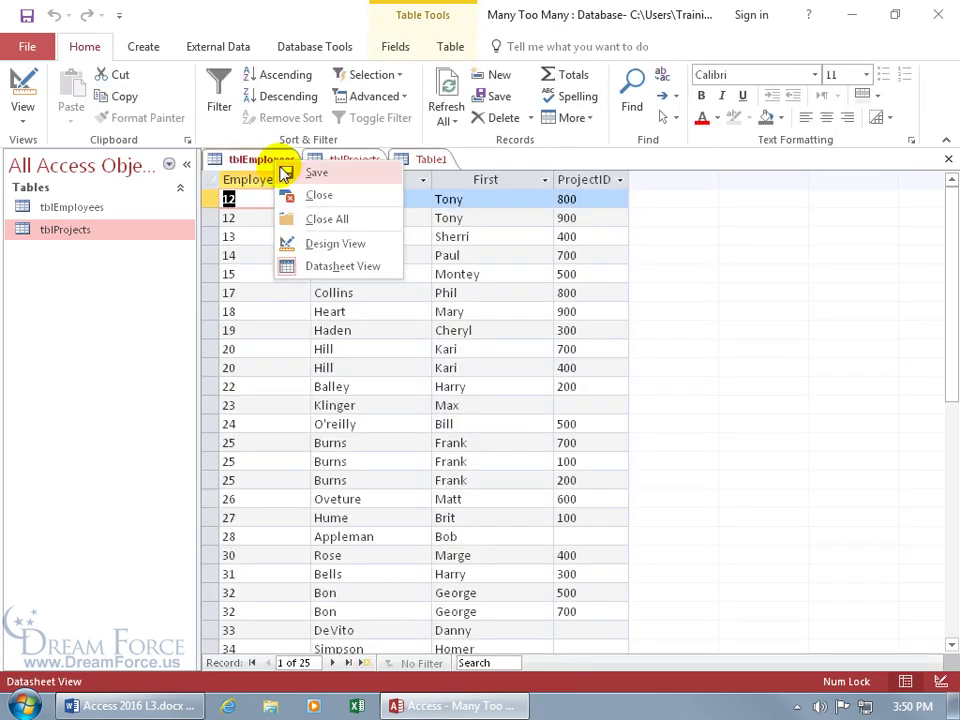
{"action": "left_click", "coordinate": [272, 243]}
{"action": "left_click", "coordinate": [431, 197]}
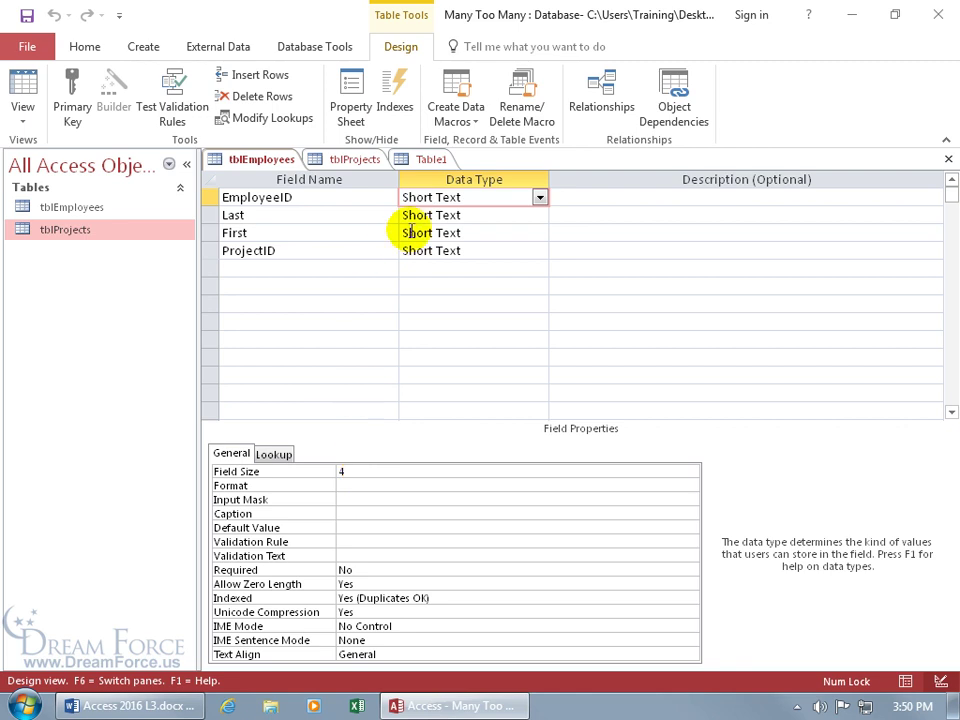
{"action": "left_click", "coordinate": [430, 160]}
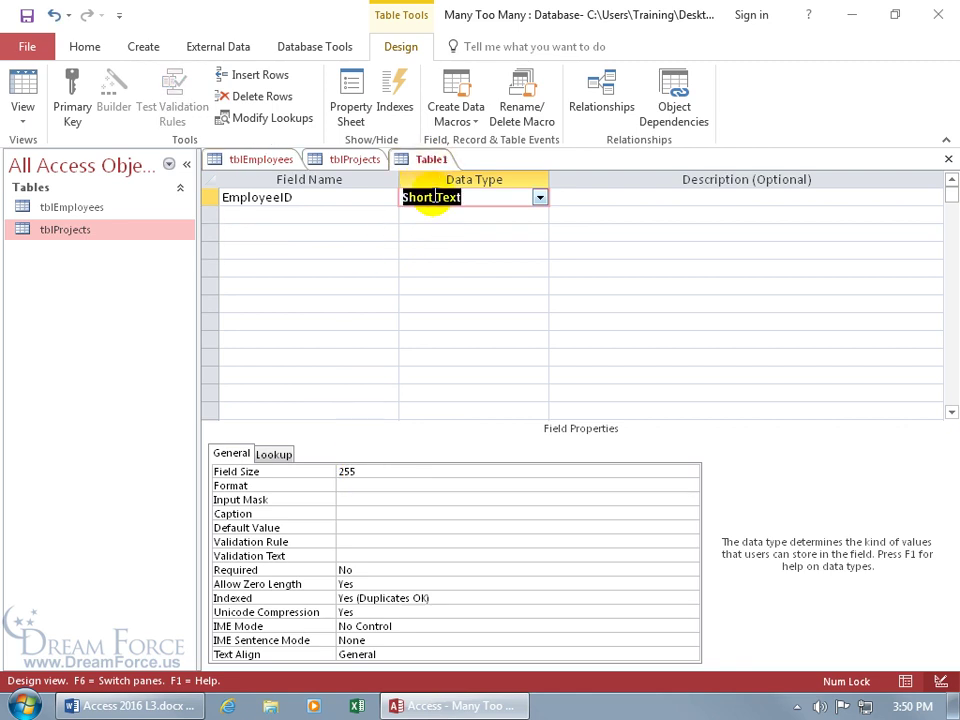
{"action": "left_click", "coordinate": [373, 469]}
{"action": "type", "text": "4"}
{"action": "key", "text": "Tab"}
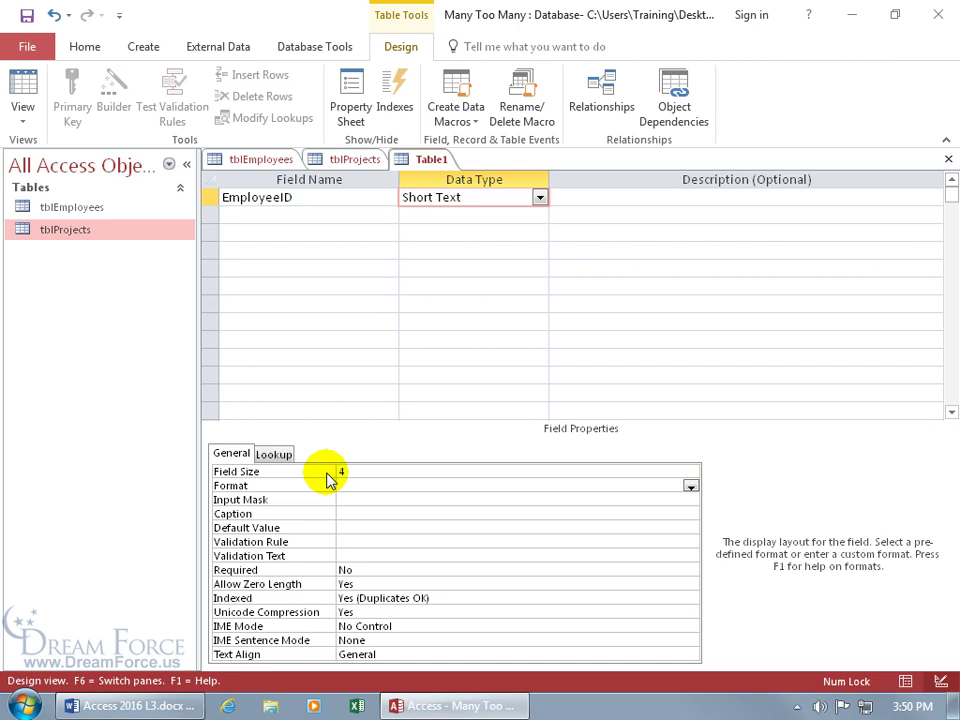
Add a second Short Text field named ProjectNum to the new table.
{"action": "left_click", "coordinate": [331, 213]}
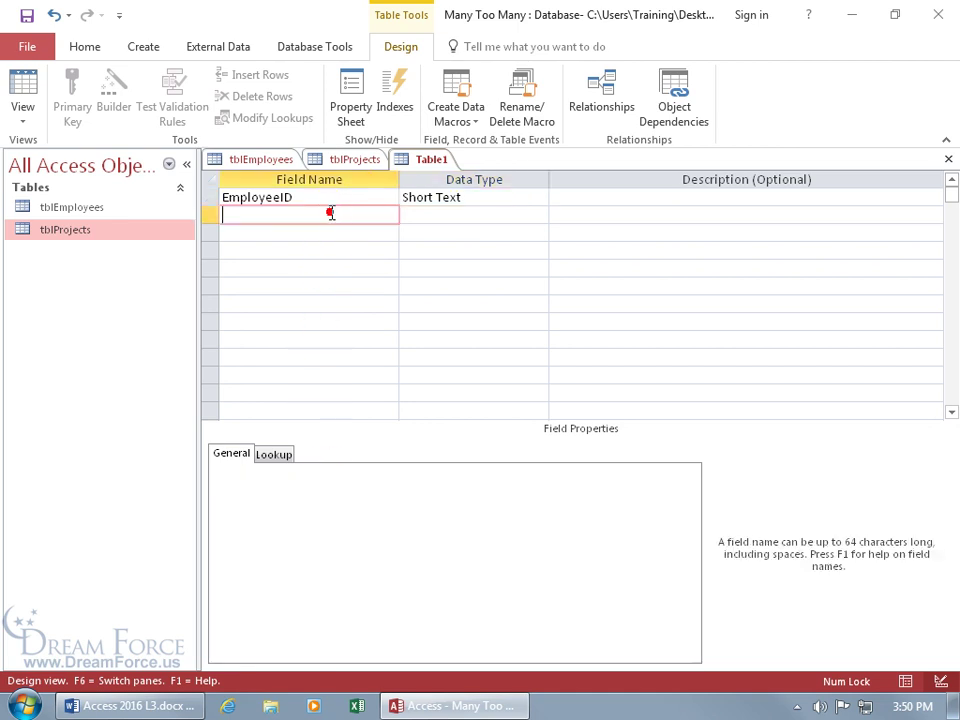
{"action": "type", "text": "P"}
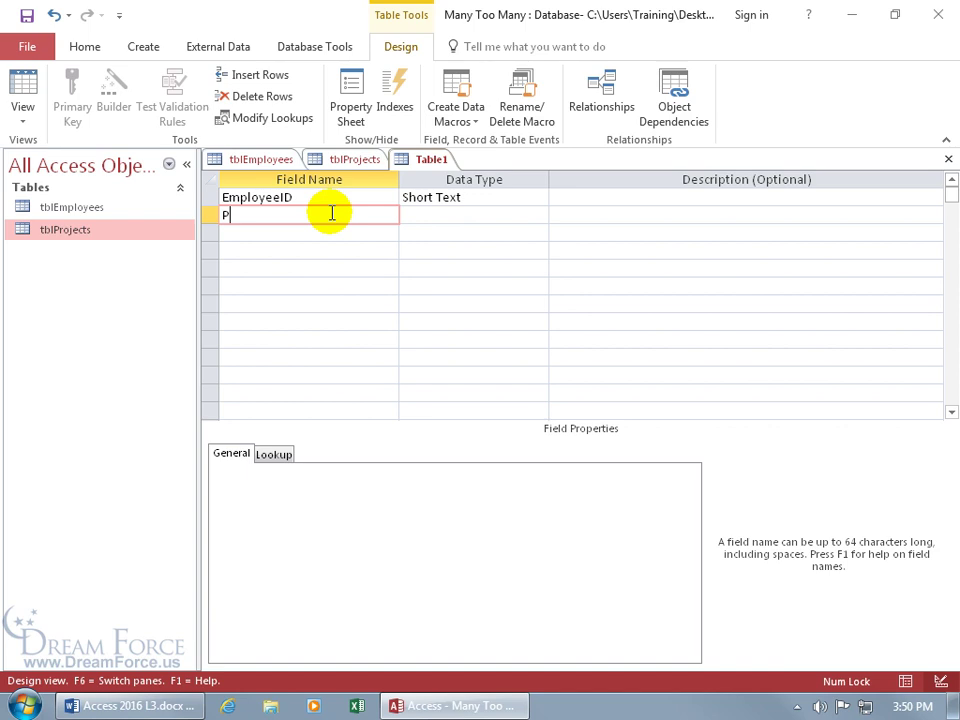
{"action": "type", "text": "rojectNum"}
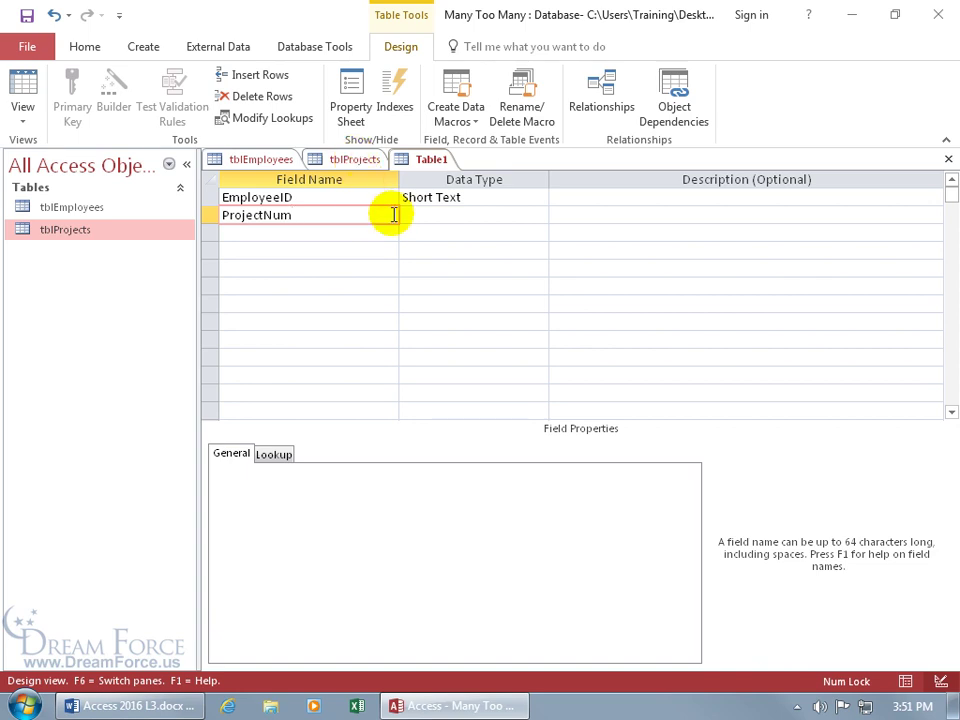
{"action": "key", "text": "Tab"}
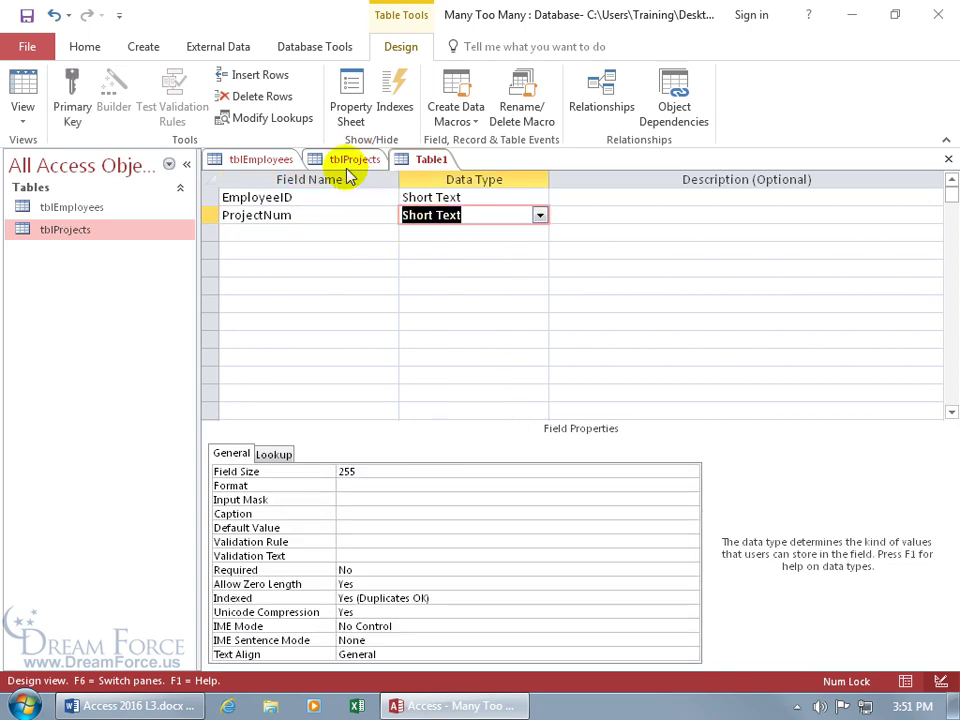
Check ProjectID's field size in the tblProjects design and set the new table's ProjectNum field size to 6.
{"action": "left_click", "coordinate": [350, 160]}
{"action": "right_click", "coordinate": [350, 165]}
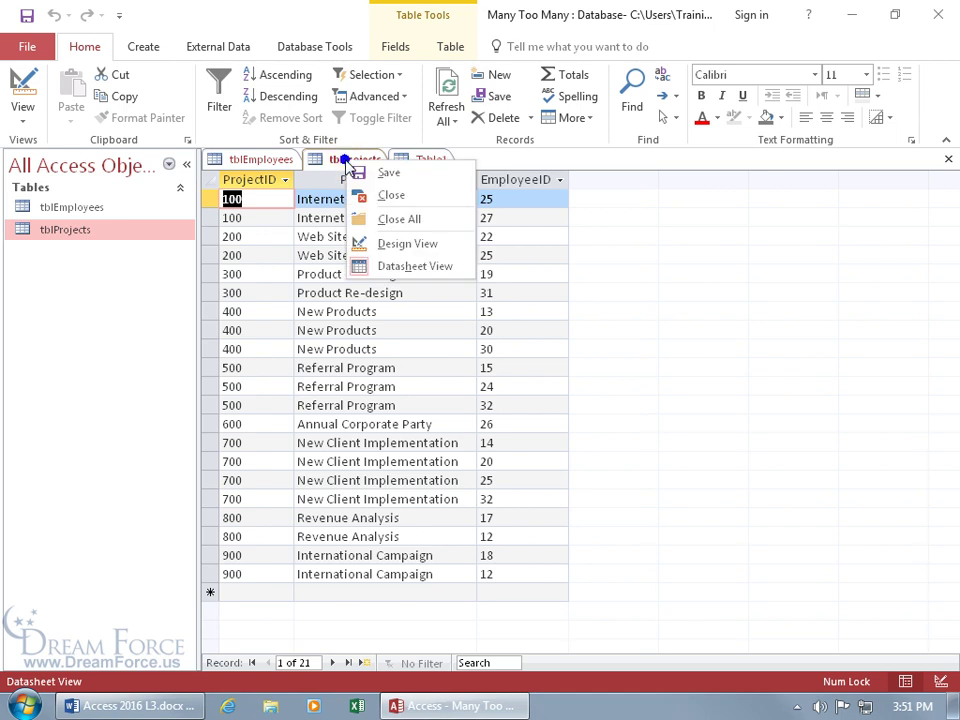
{"action": "left_click", "coordinate": [391, 241]}
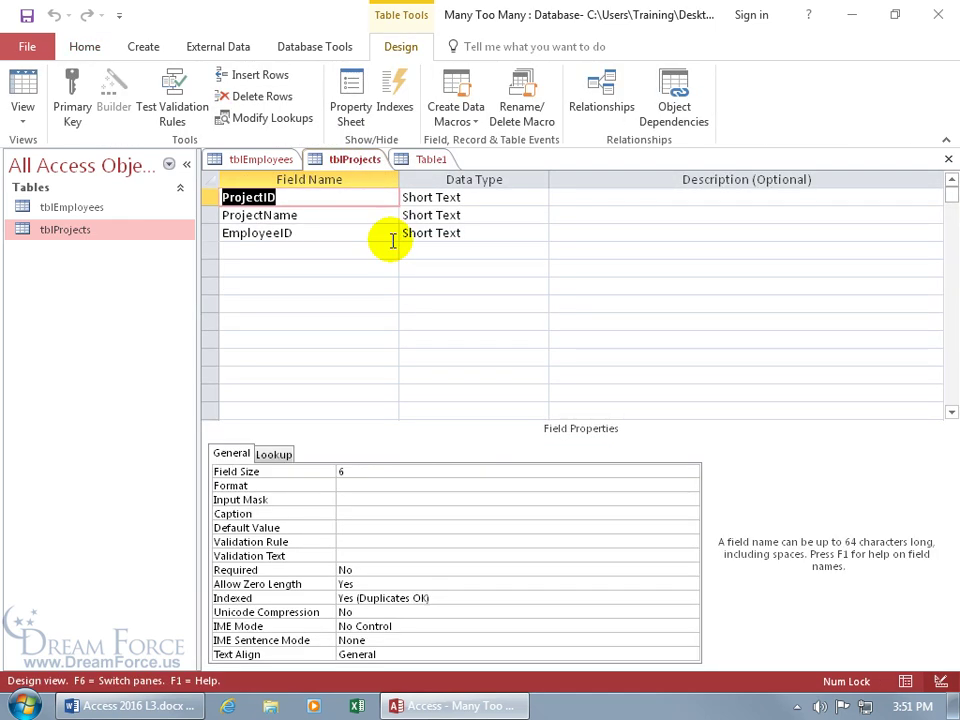
{"action": "left_click", "coordinate": [428, 197]}
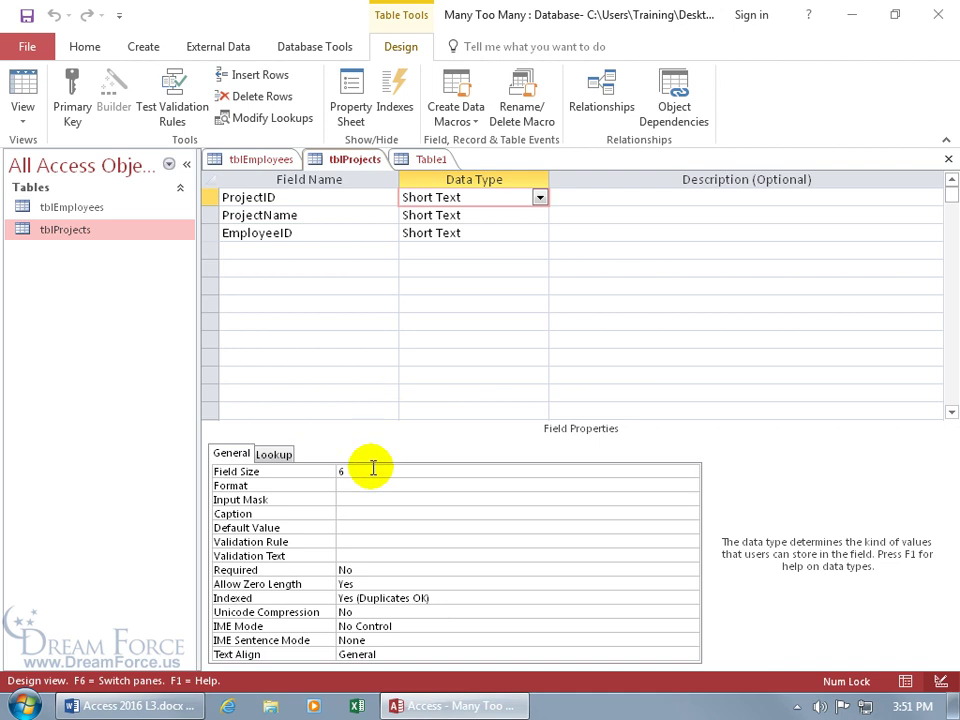
{"action": "left_click", "coordinate": [429, 160]}
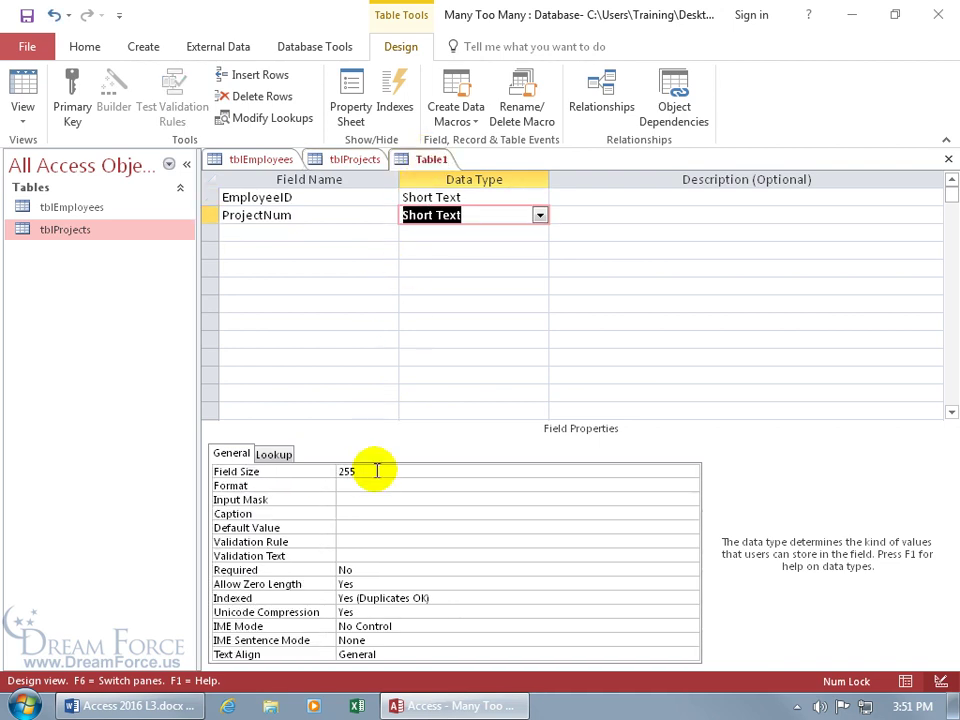
{"action": "double_click", "coordinate": [377, 471]}
{"action": "type", "text": "6"}
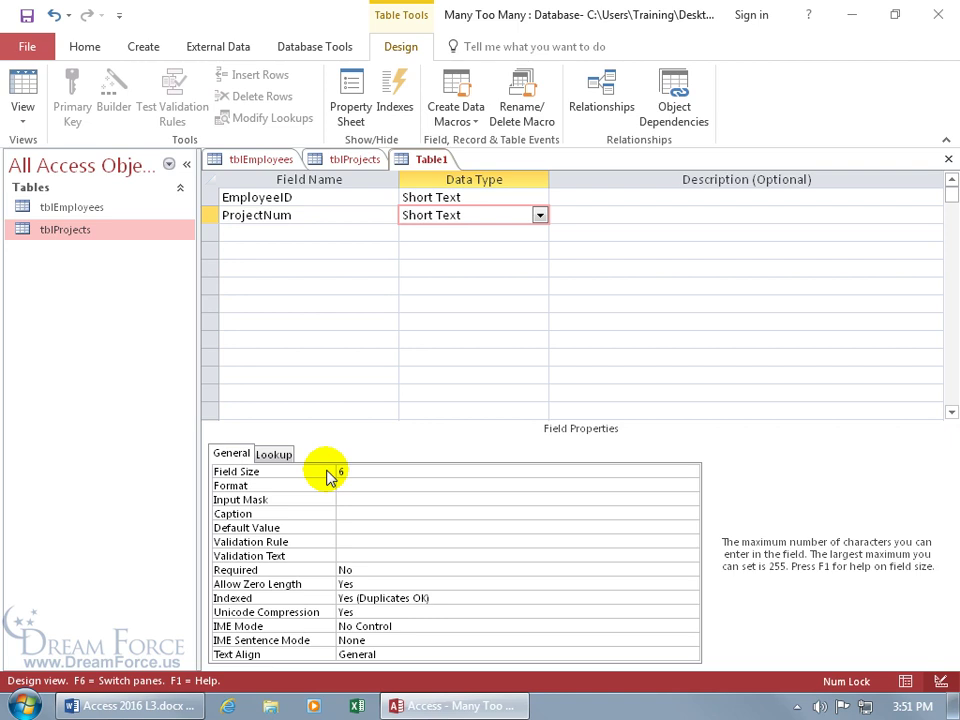
{"action": "key", "text": "Return"}
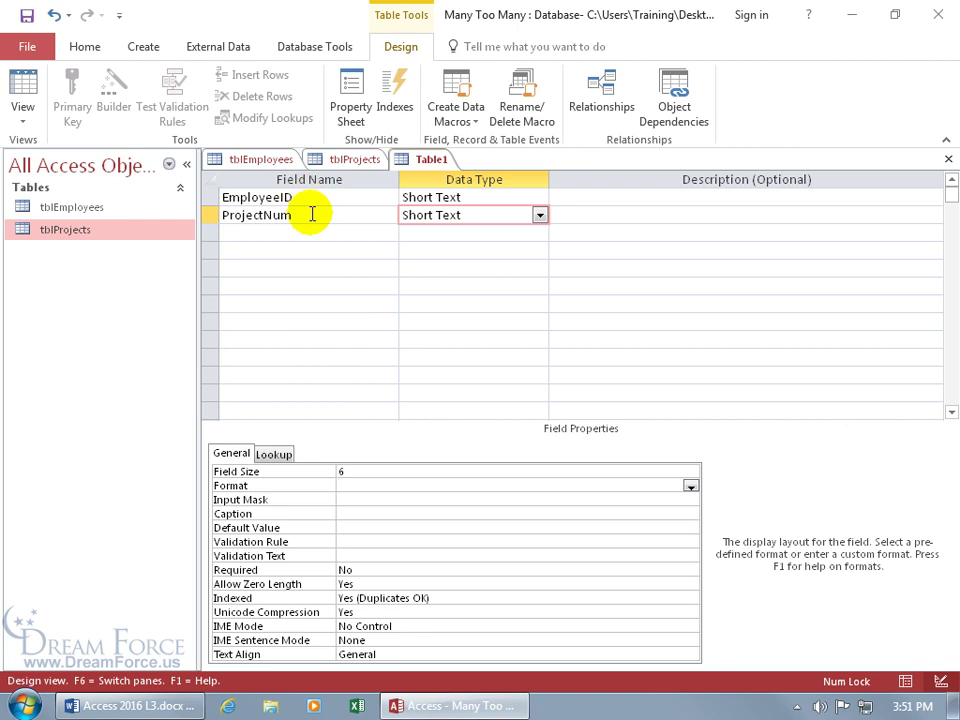
Return tblEmployees to Datasheet view and review which EmployeeID and ProjectID values repeat across its records.
{"action": "left_click", "coordinate": [256, 157]}
{"action": "right_click", "coordinate": [268, 162]}
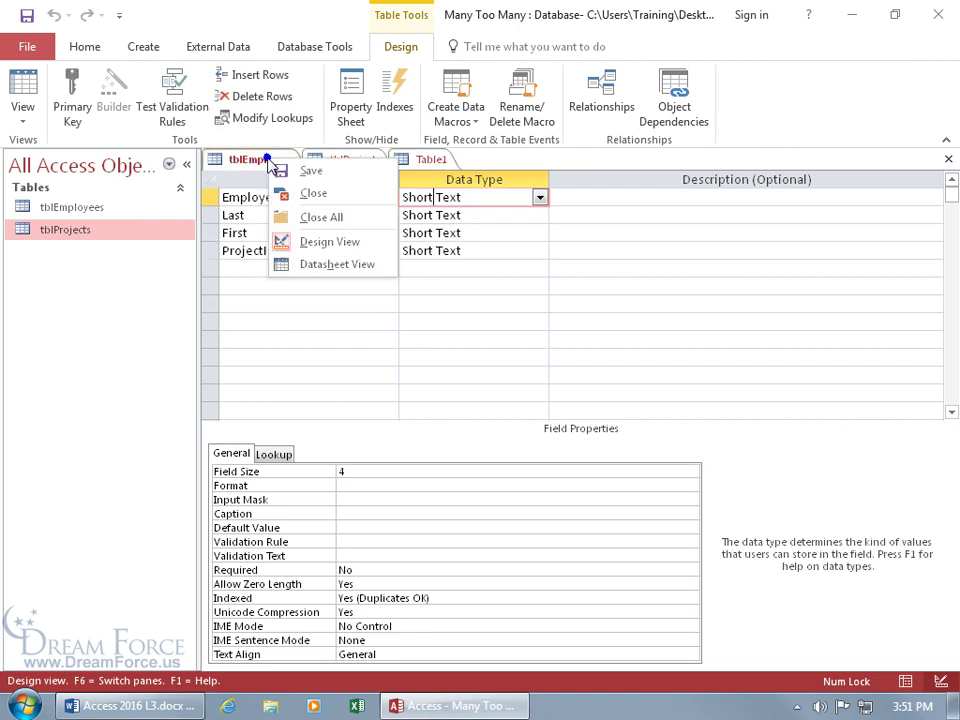
{"action": "left_click", "coordinate": [326, 264]}
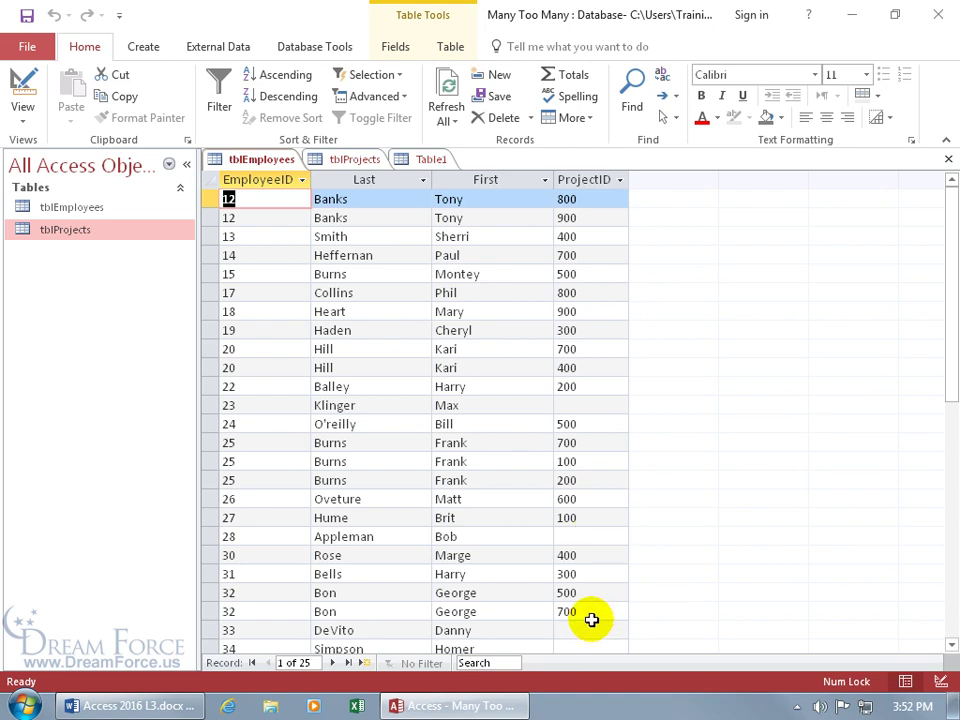
{"action": "scroll", "coordinate": [591, 620], "scroll_direction": "down", "scroll_amount": 1}
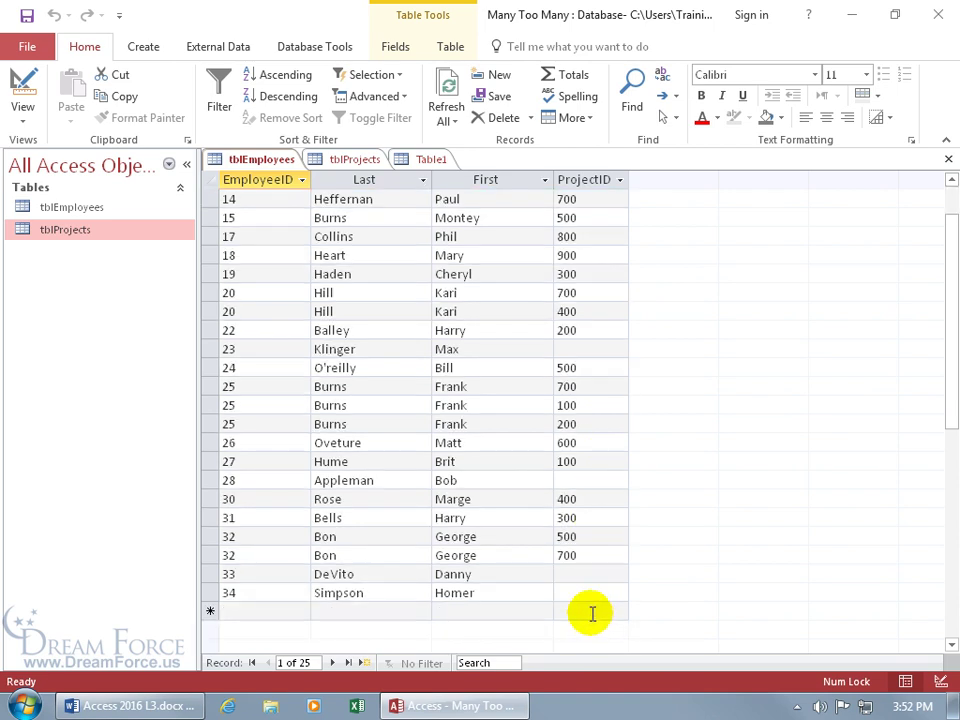
Make EmployeeID and ProjectNum together the composite primary key of the new table.
{"action": "left_click", "coordinate": [429, 159]}
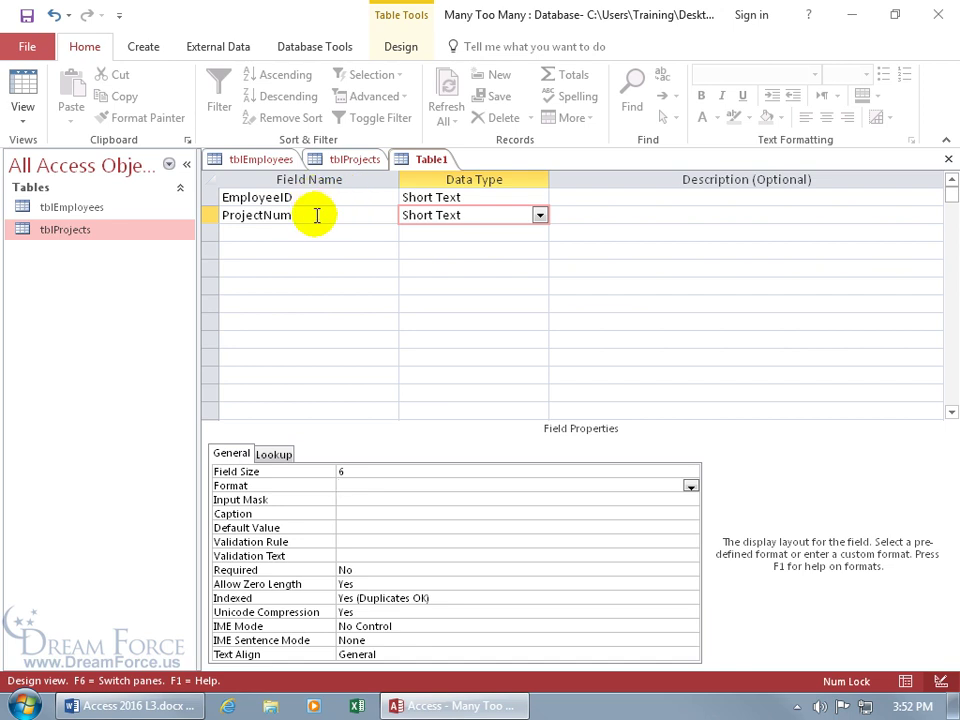
{"action": "left_click", "coordinate": [274, 197]}
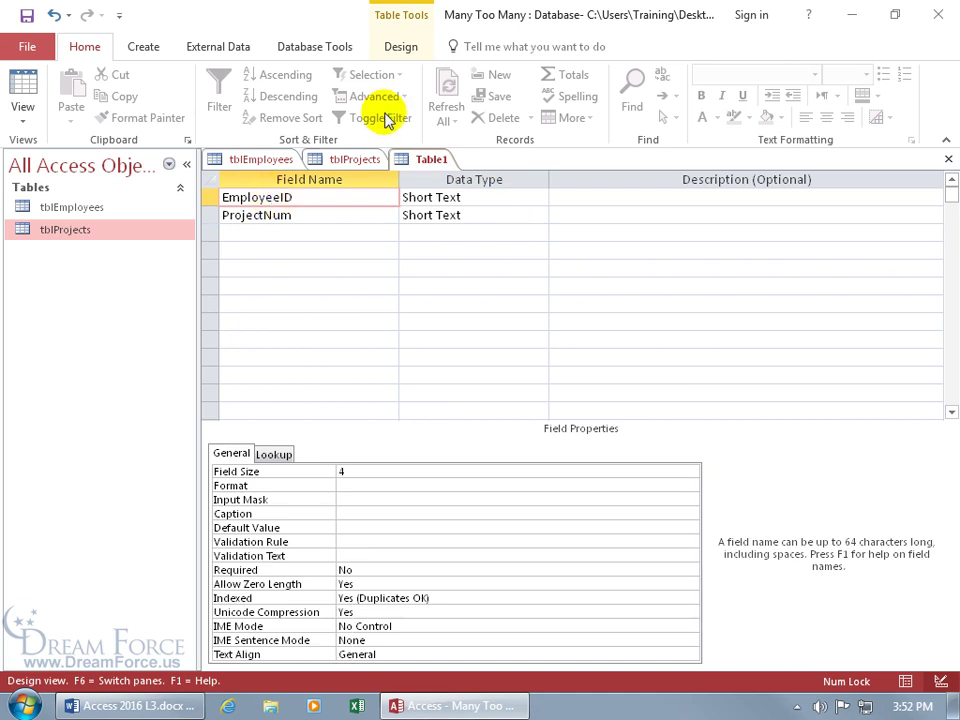
{"action": "left_click", "coordinate": [401, 47]}
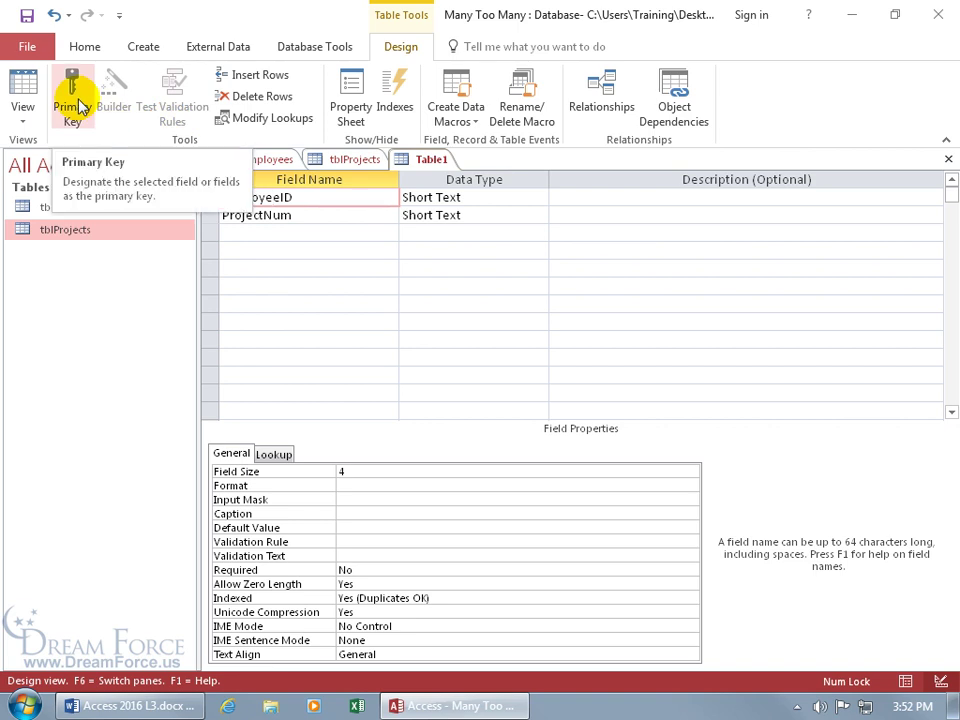
{"action": "left_click", "coordinate": [264, 215]}
{"action": "left_click_drag", "start_coordinate": [210, 199], "coordinate": [209, 217]}
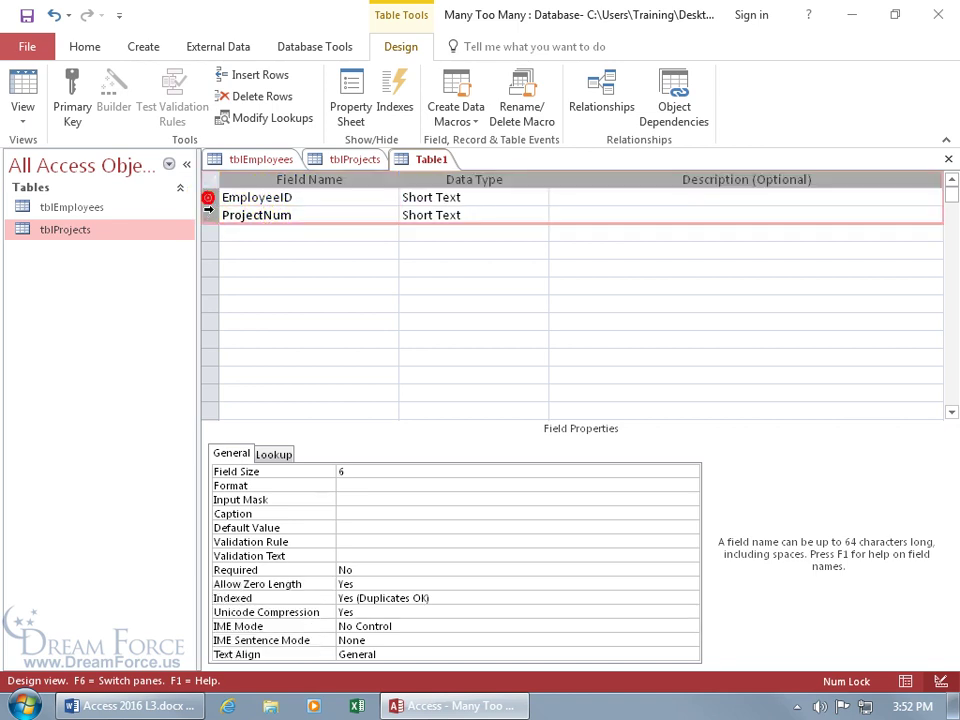
{"action": "left_click", "coordinate": [71, 84]}
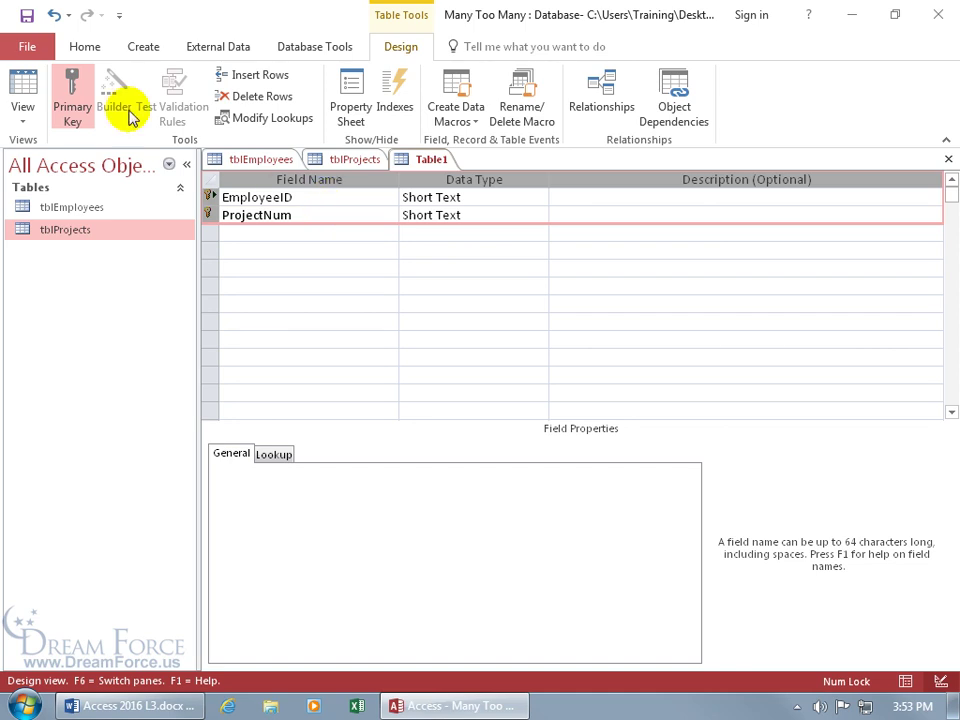
Save the new table as tblAssignments and display it in Datasheet view.
{"action": "left_click", "coordinate": [27, 16]}
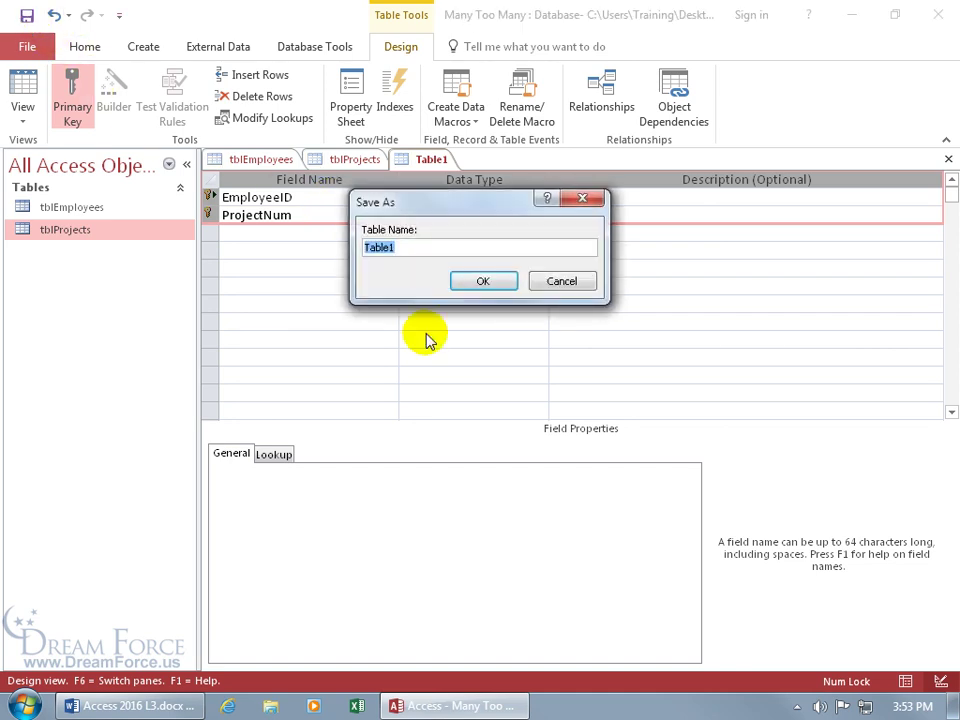
{"action": "type", "text": "tblAssi"}
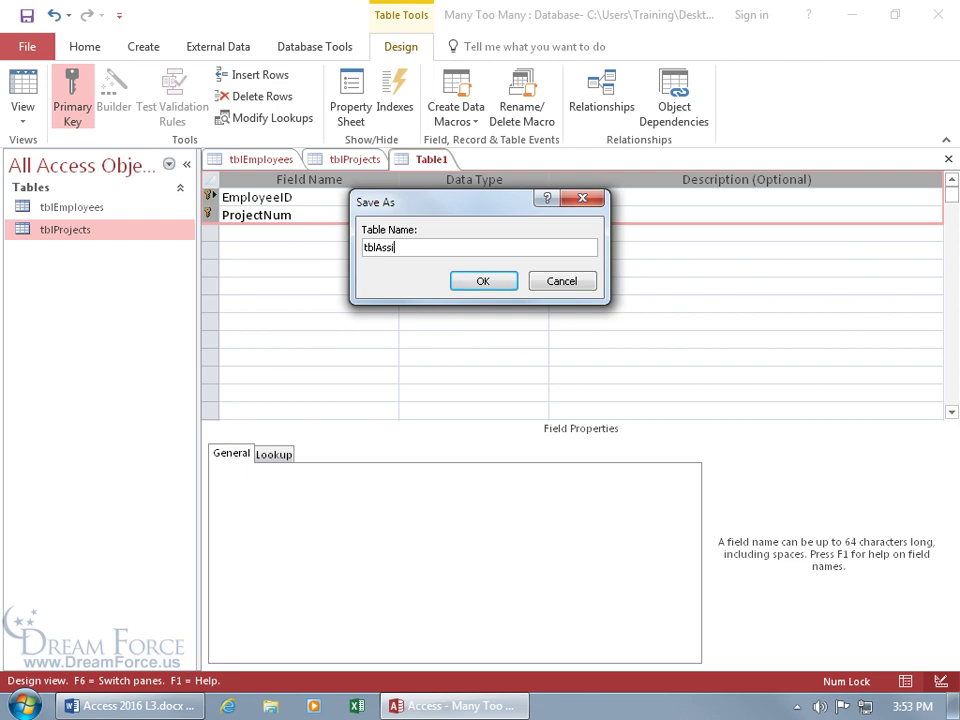
{"action": "type", "text": "gnments"}
{"action": "key", "text": "Return"}
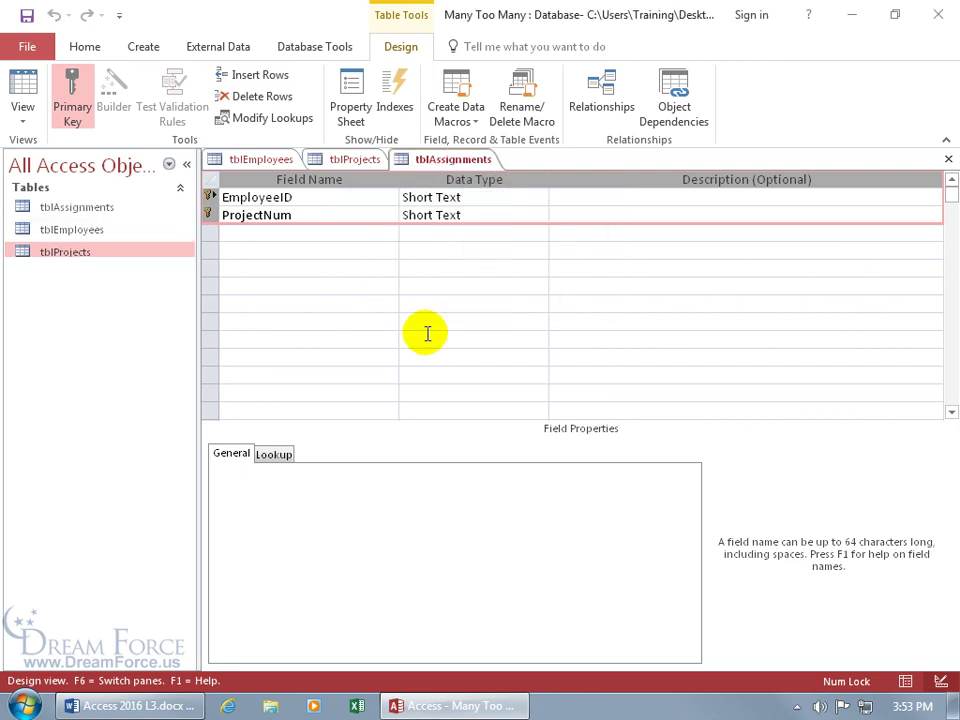
{"action": "left_click", "coordinate": [26, 84]}
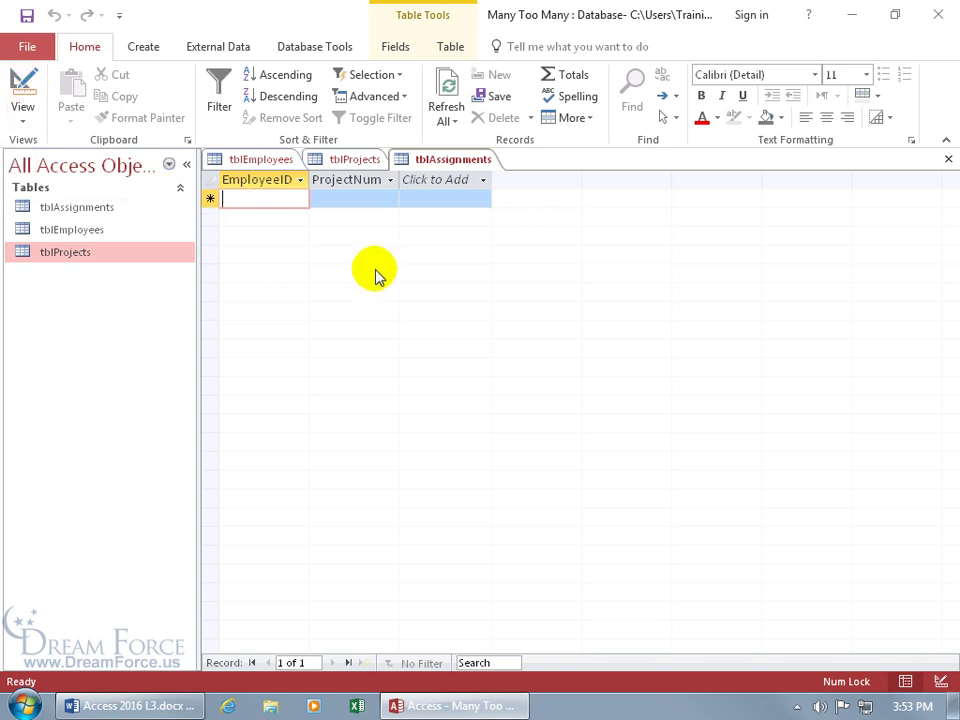
Create a query in Design view based on tblEmployees and add its EmployeeID and ProjectID fields to the grid.
{"action": "left_click", "coordinate": [150, 50]}
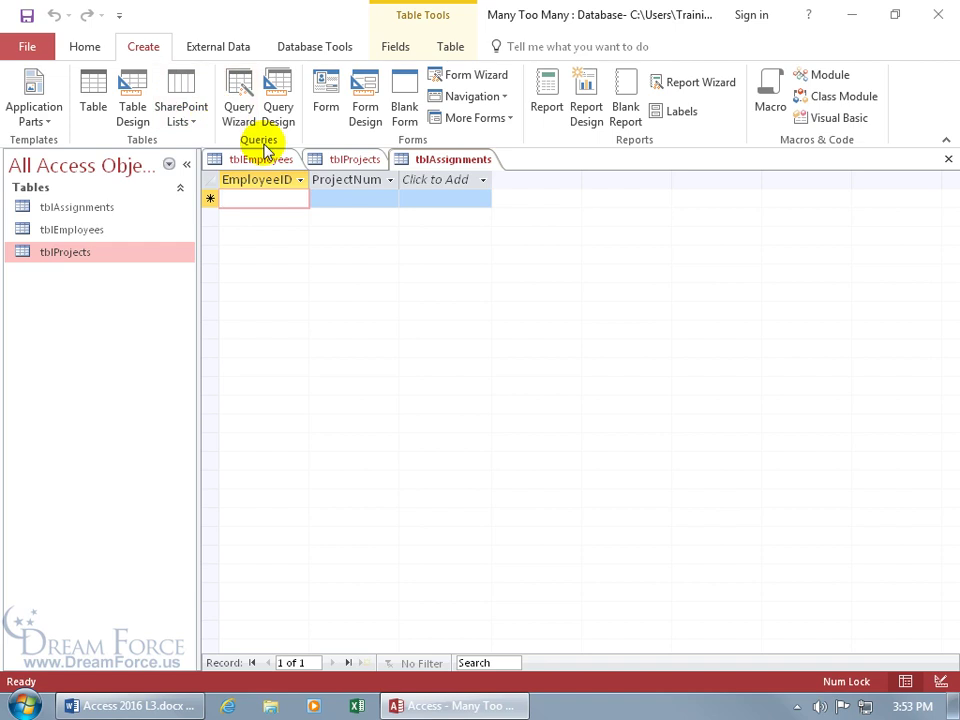
{"action": "left_click", "coordinate": [277, 112]}
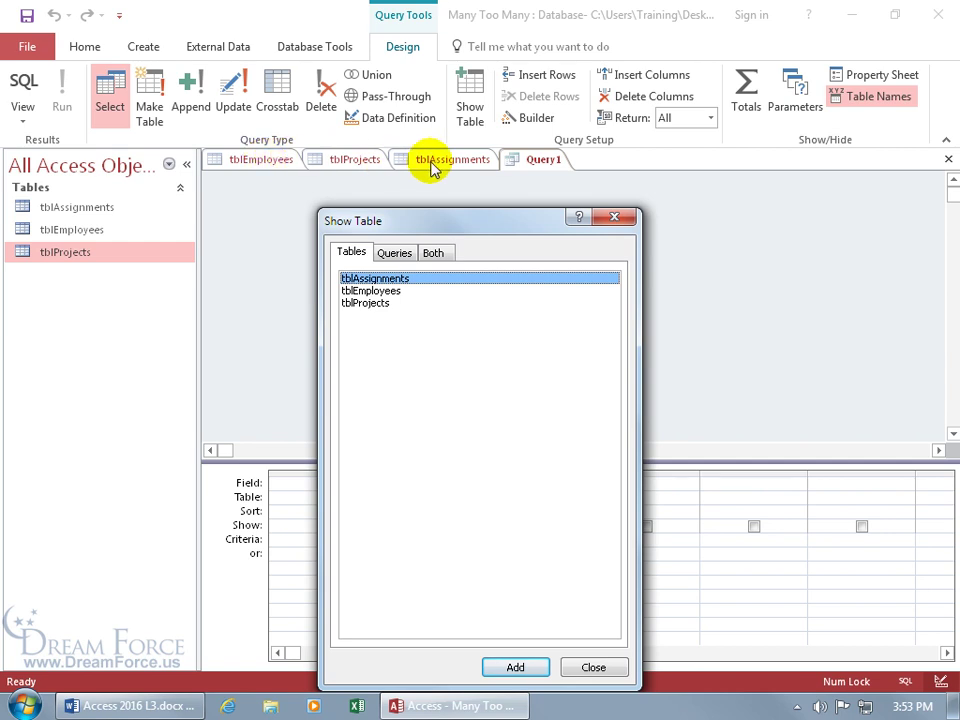
{"action": "double_click", "coordinate": [390, 290]}
{"action": "left_click", "coordinate": [614, 218]}
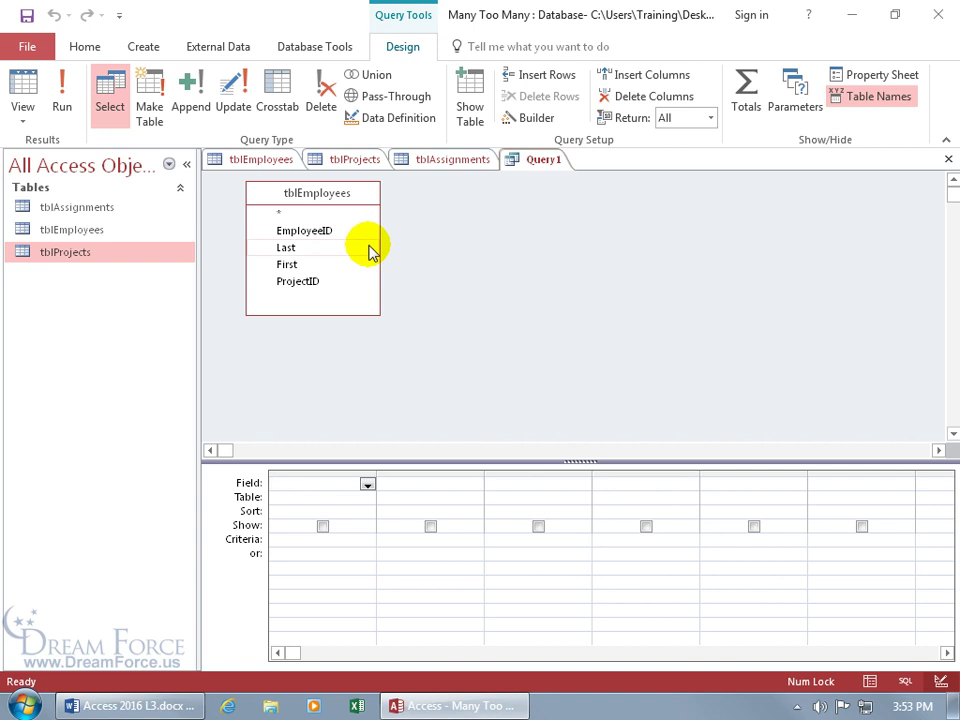
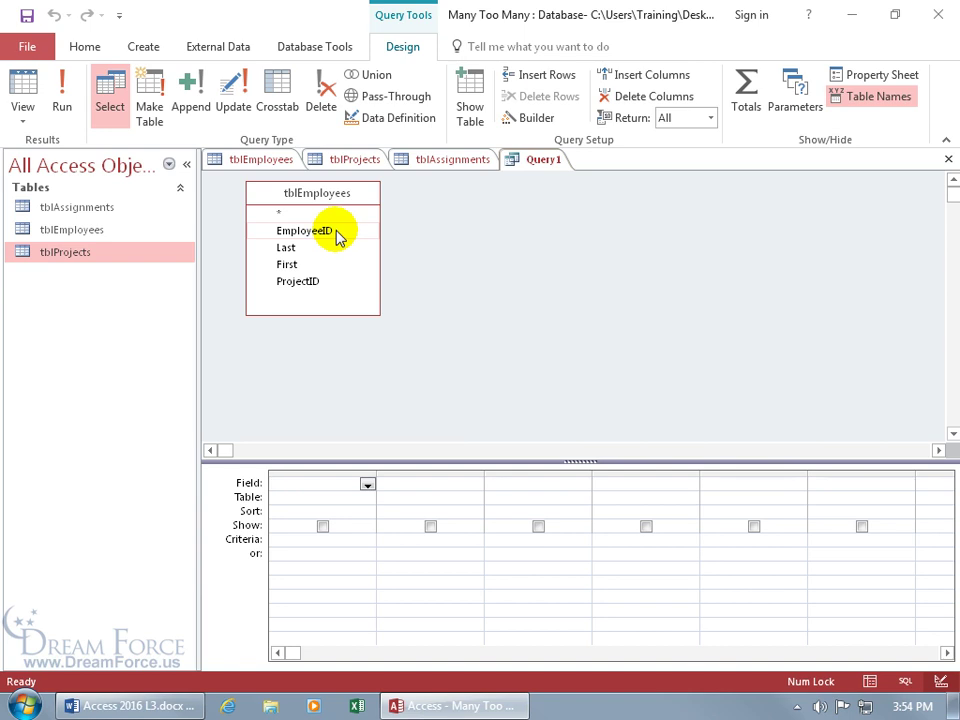
{"action": "double_click", "coordinate": [326, 284]}
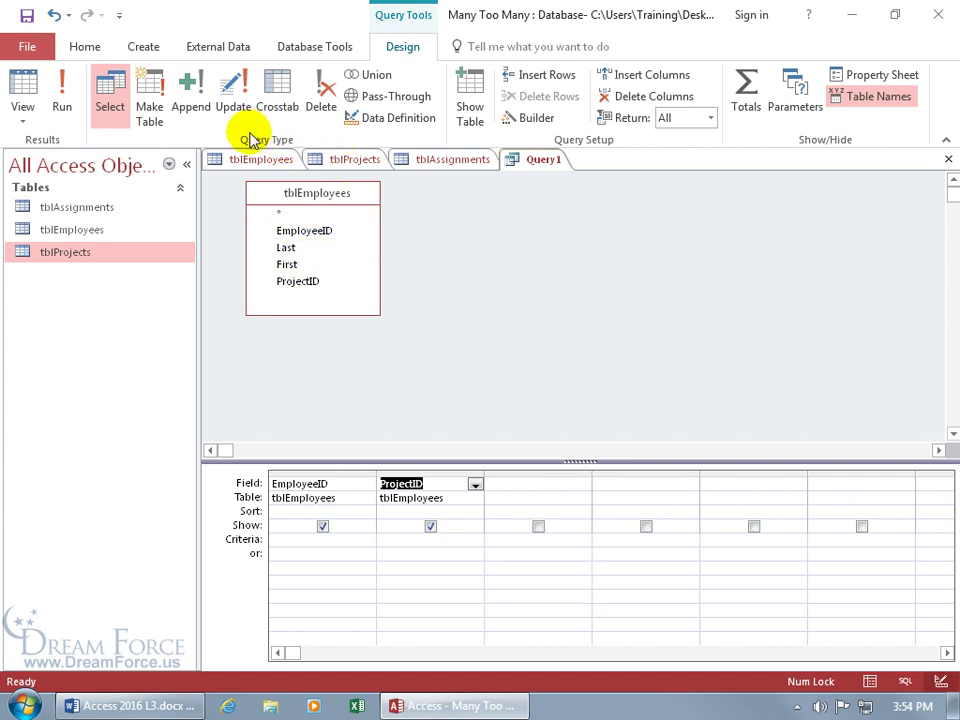
Turn the query into an append query targeting tblAssignments in the current database, with ProjectID appended to ProjectNum.
{"action": "left_click", "coordinate": [189, 99]}
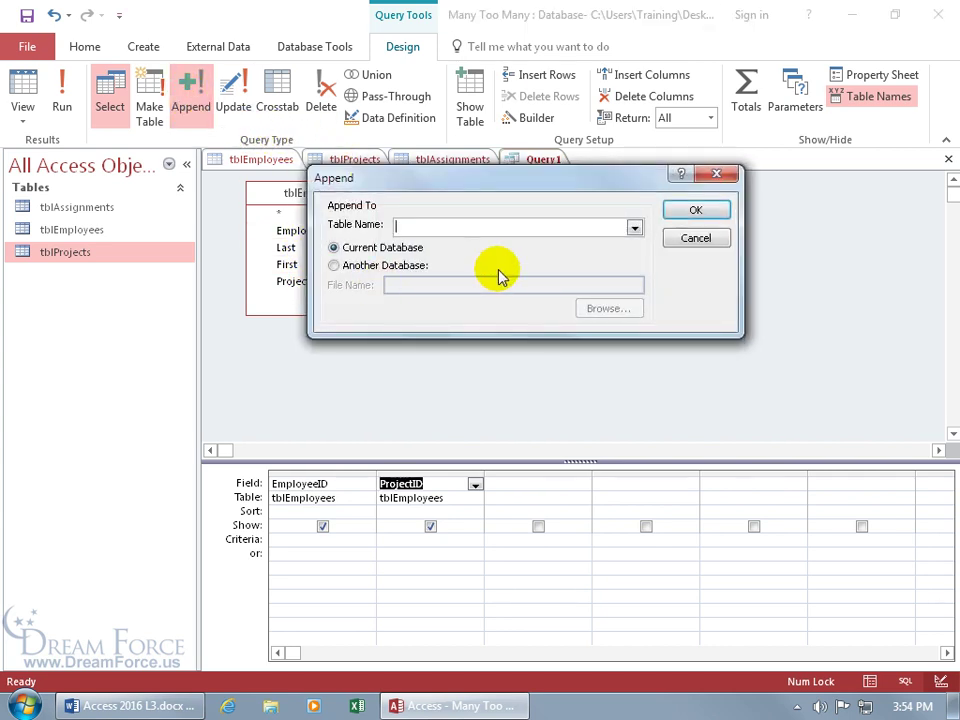
{"action": "left_click", "coordinate": [634, 228]}
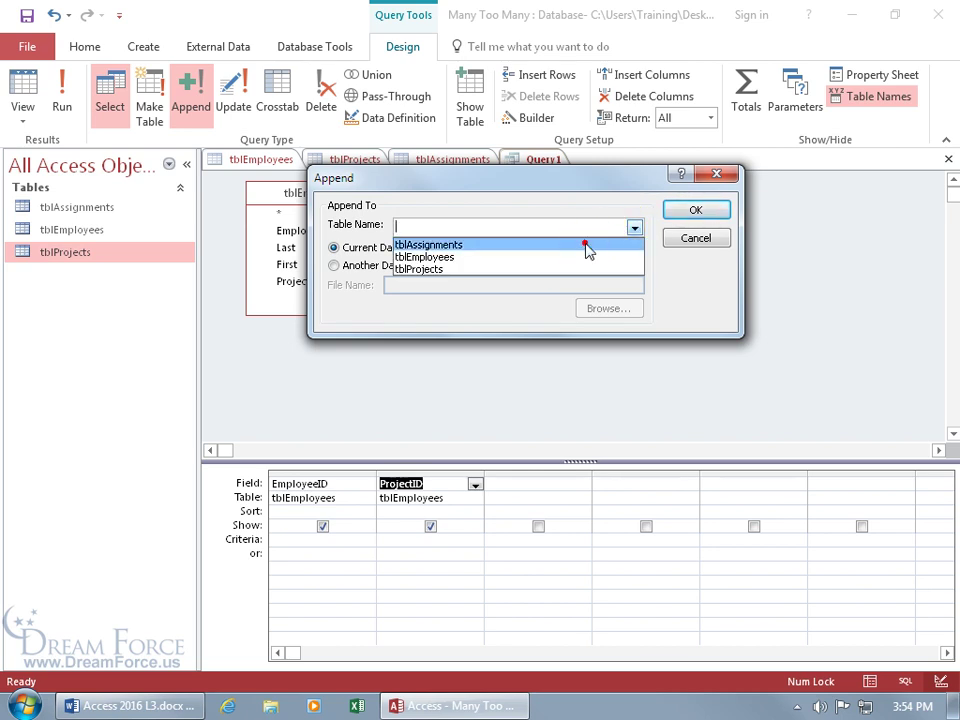
{"action": "left_click", "coordinate": [588, 244]}
{"action": "left_click", "coordinate": [694, 212]}
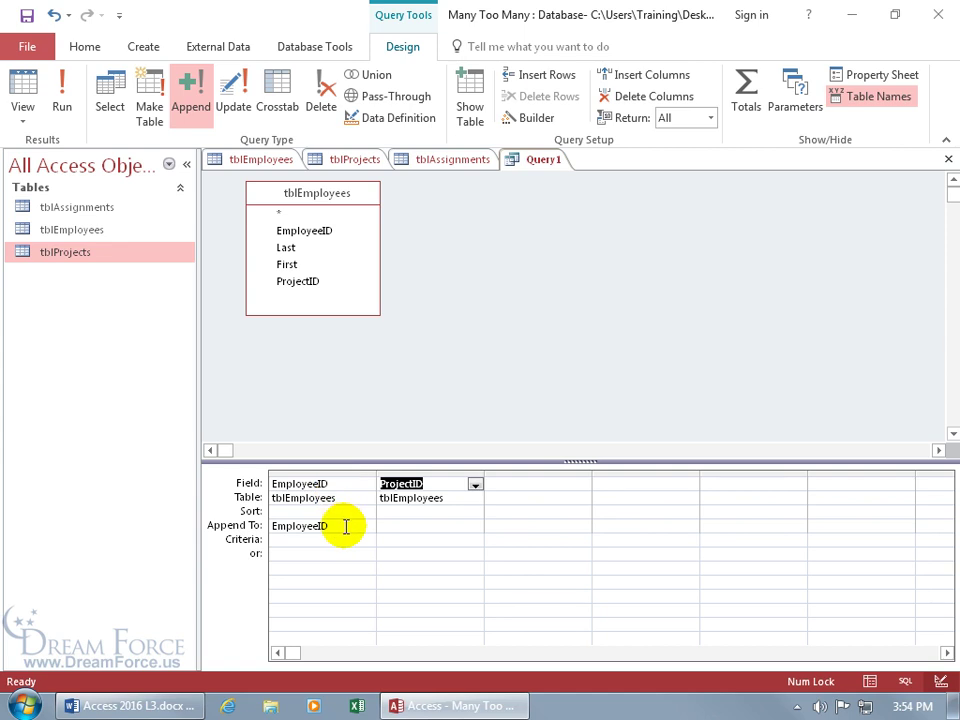
{"action": "left_click", "coordinate": [417, 526]}
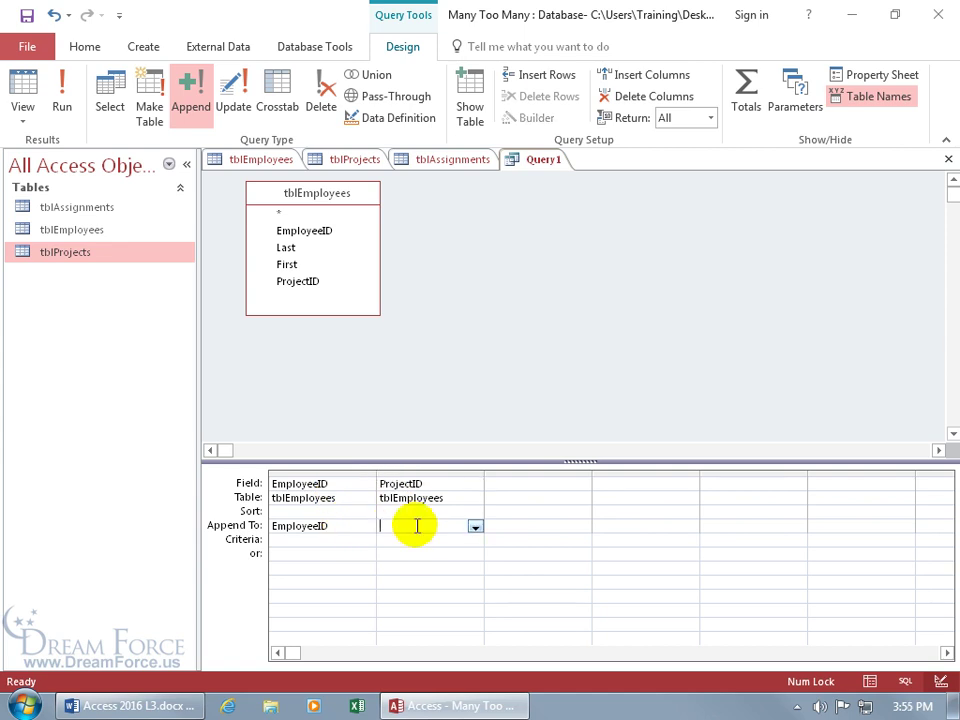
{"action": "left_click", "coordinate": [475, 527]}
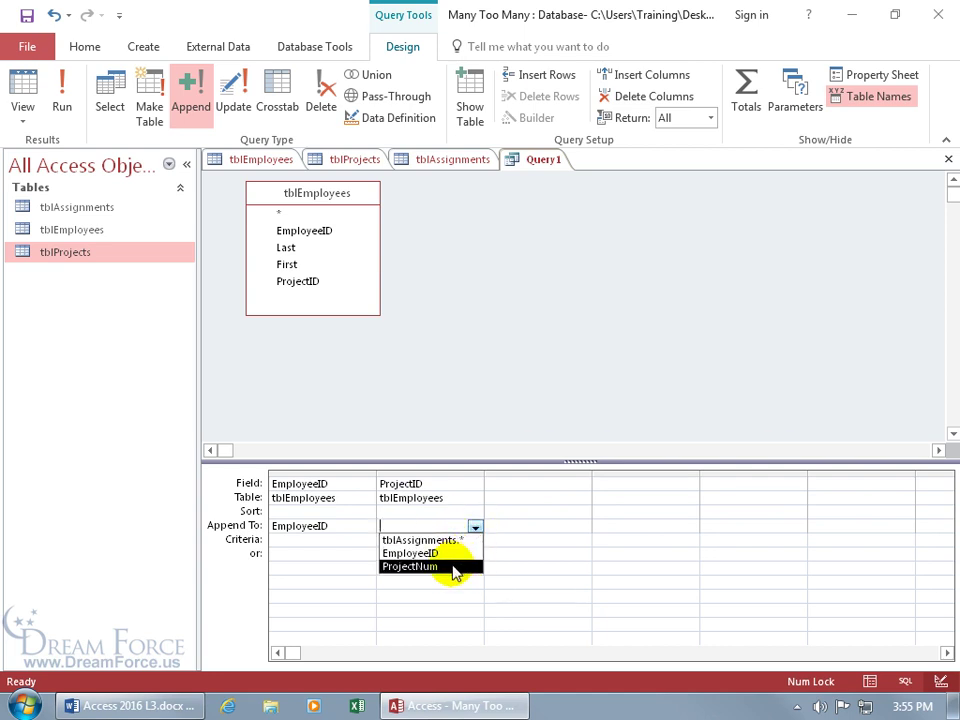
{"action": "left_click", "coordinate": [455, 567]}
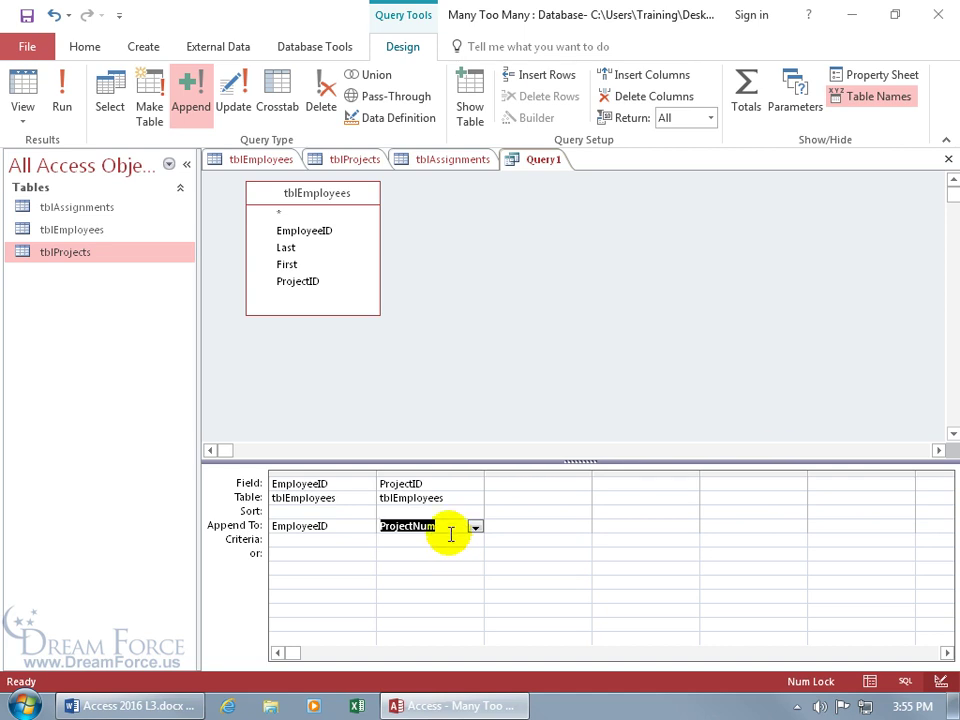
Run the append query, accepting the row append and ignoring any record violations.
{"action": "left_click", "coordinate": [61, 92]}
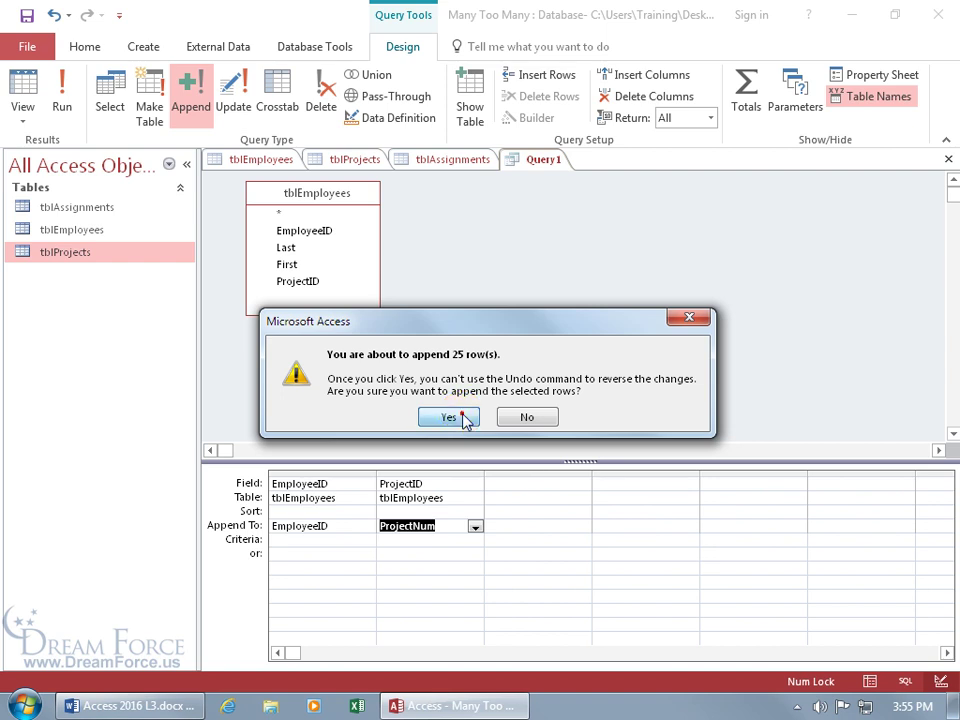
{"action": "left_click", "coordinate": [450, 418]}
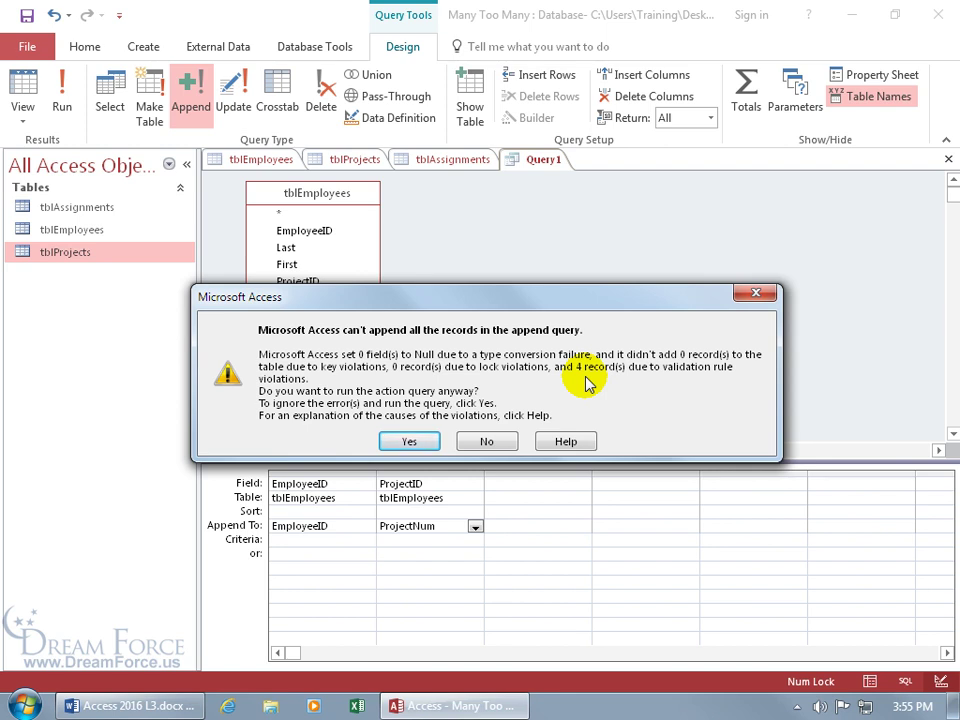
{"action": "left_click", "coordinate": [430, 441]}
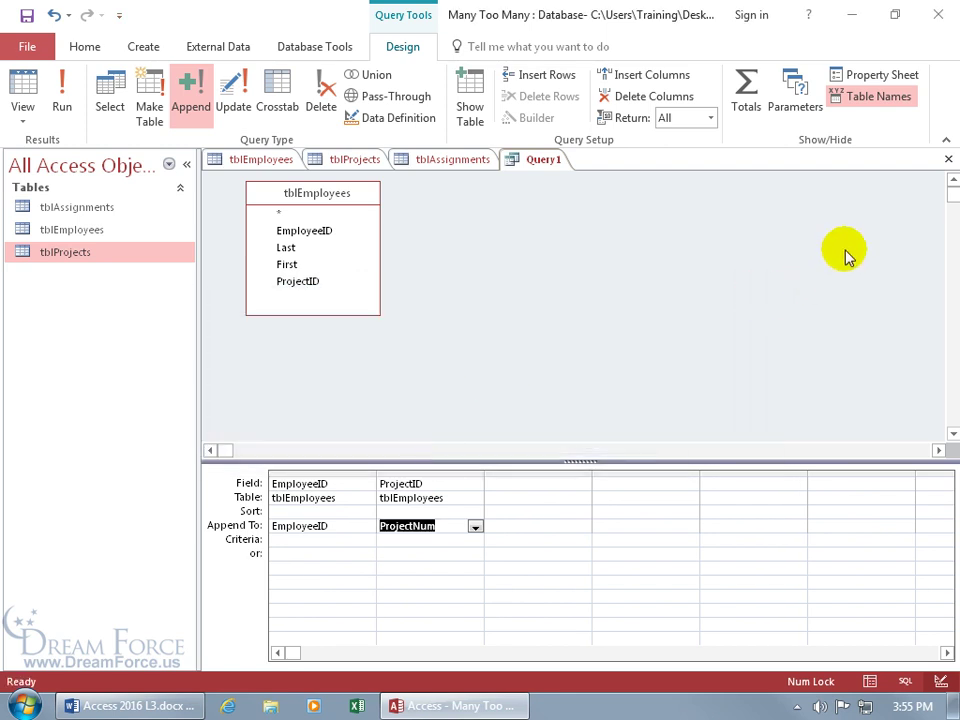
Close the append query without saving it and refresh the records in the tblAssignments datasheet.
{"action": "left_click", "coordinate": [947, 160]}
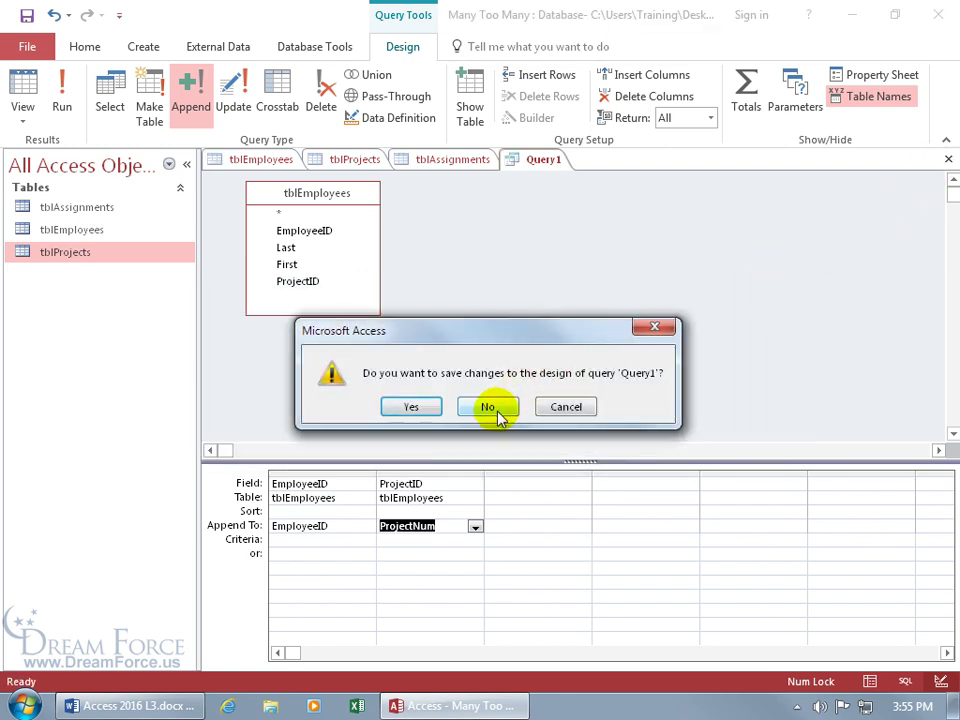
{"action": "left_click", "coordinate": [490, 407]}
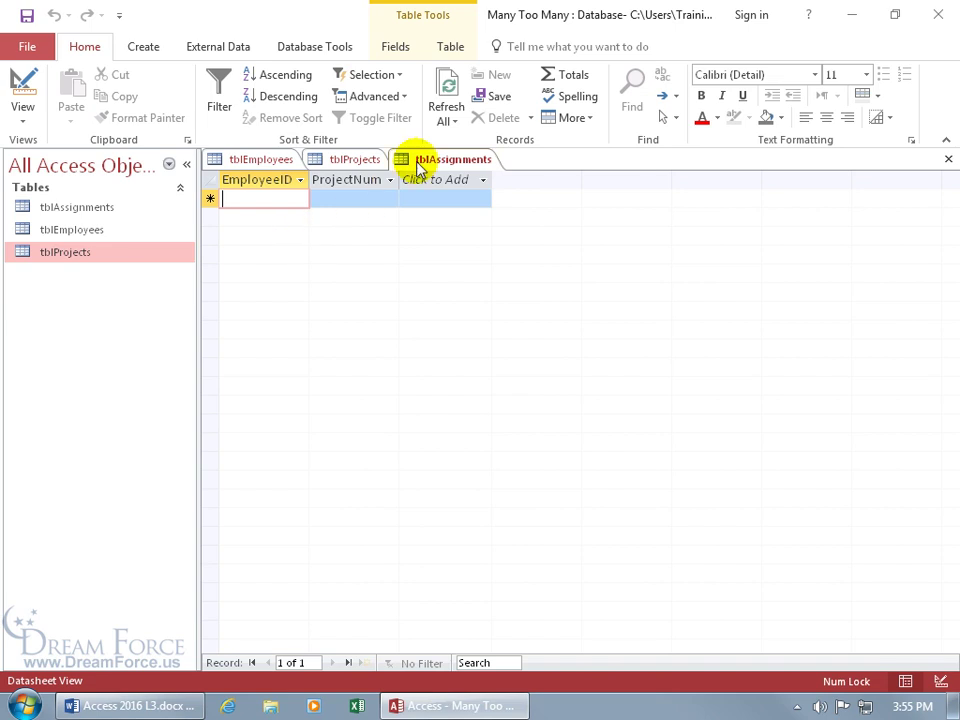
{"action": "left_click", "coordinate": [446, 99]}
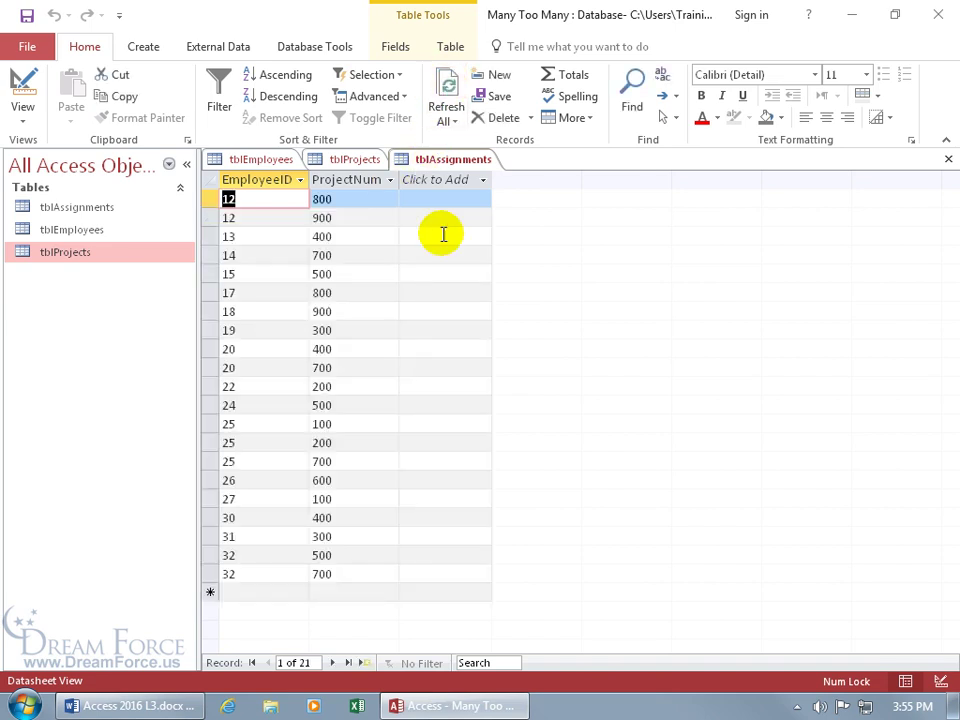